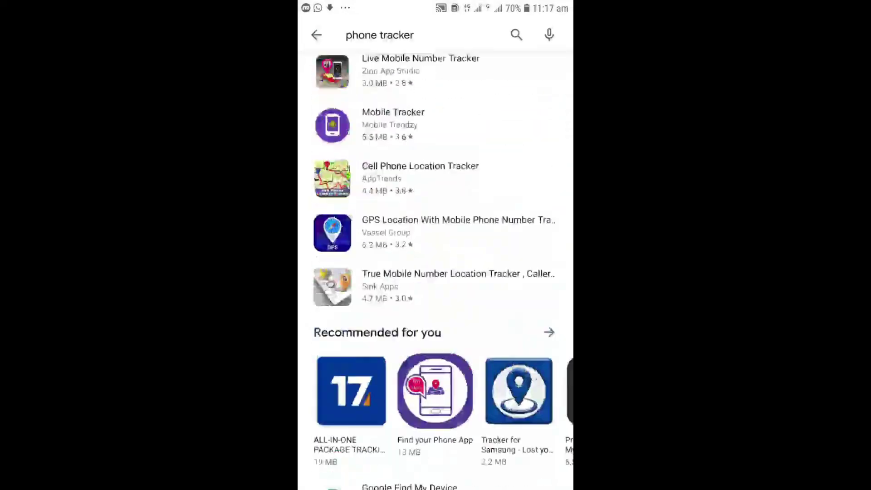
Step: Browse the 'phone tracker' results and pull down the notification shade to reach Prey Anti Theft
{"action": "scroll", "coordinate": [436, 254], "scroll_direction": "down", "scroll_amount": 15}
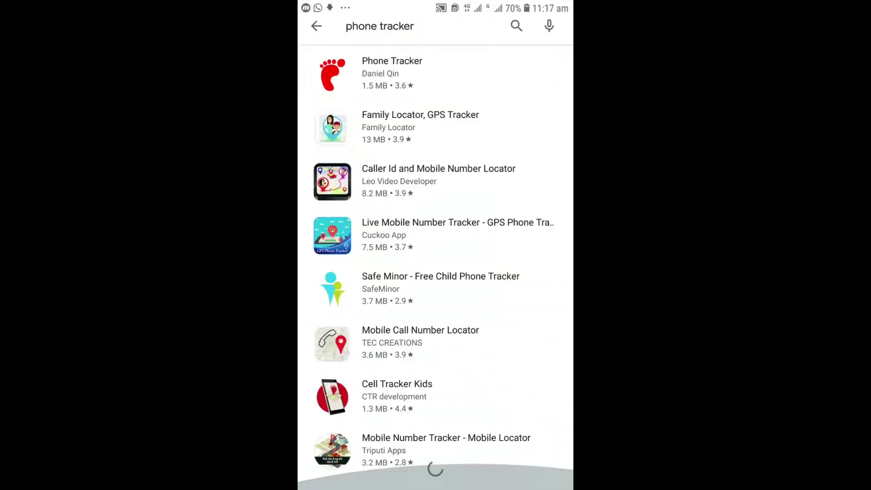
{"action": "scroll", "coordinate": [435, 254], "scroll_direction": "up", "scroll_amount": 15}
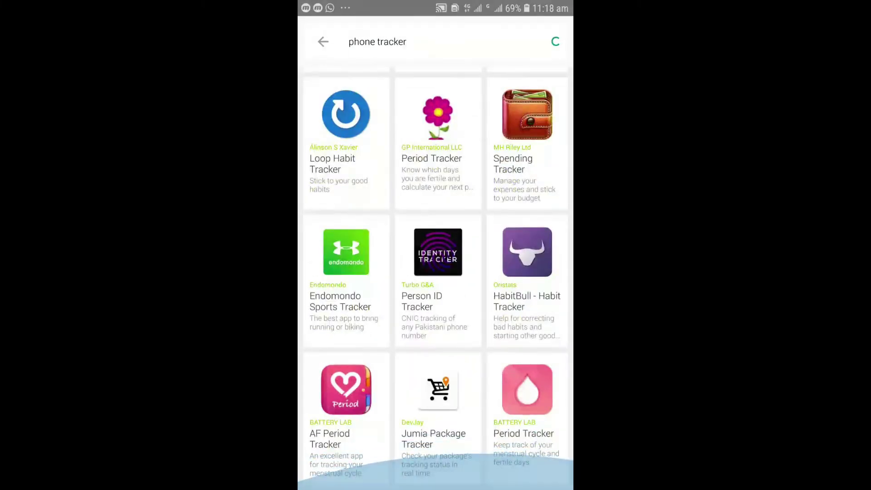
{"action": "scroll", "coordinate": [436, 272], "scroll_direction": "up", "scroll_amount": 10}
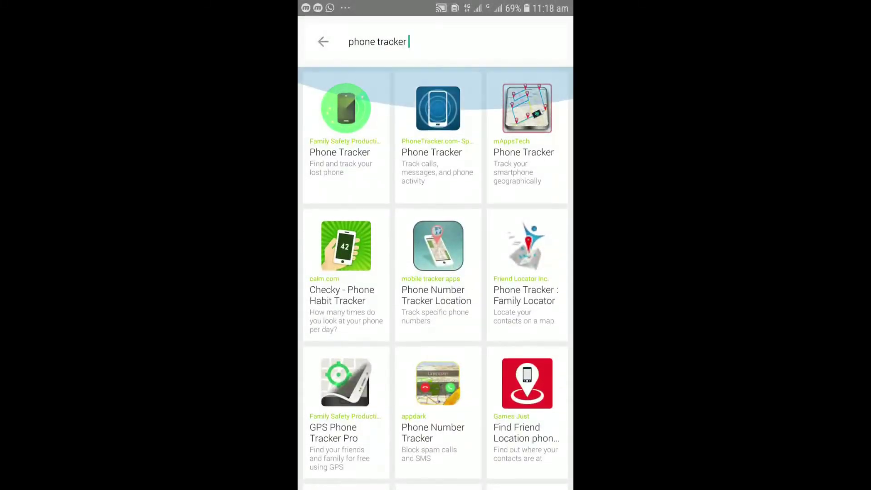
{"action": "left_click_drag", "start_coordinate": [435, 2], "coordinate": [435, 317]}
{"action": "scroll", "coordinate": [436, 272], "scroll_direction": "down", "scroll_amount": 5}
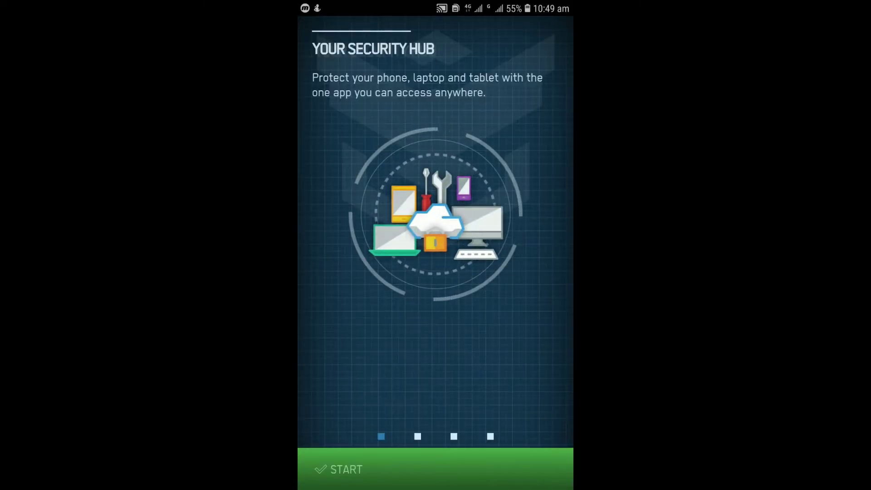
Step: Start Prey Anti Theft's setup and approve the permissions it requires
{"action": "left_click", "coordinate": [344, 469]}
{"action": "scroll", "coordinate": [436, 227], "scroll_direction": "down", "scroll_amount": 2}
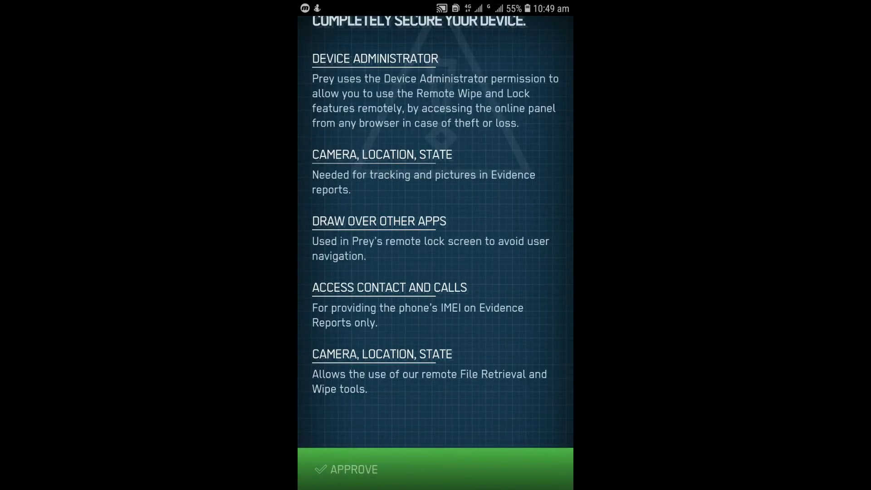
{"action": "left_click", "coordinate": [345, 469]}
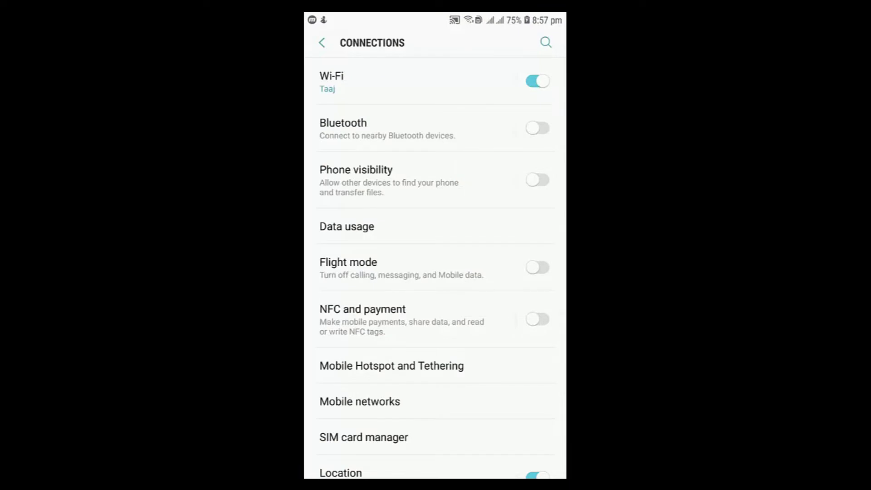
Step: Switch Wi-Fi off and back on, then turn Location off in Connections settings
{"action": "left_click", "coordinate": [538, 81]}
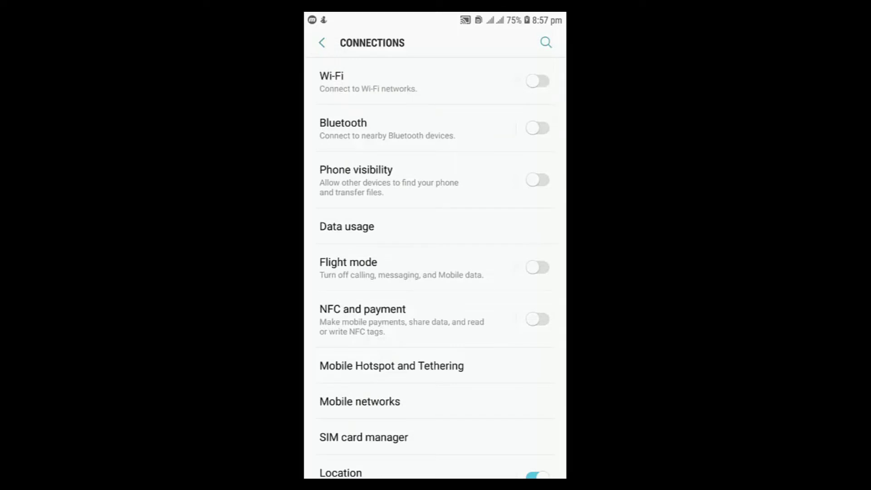
{"action": "left_click", "coordinate": [538, 81]}
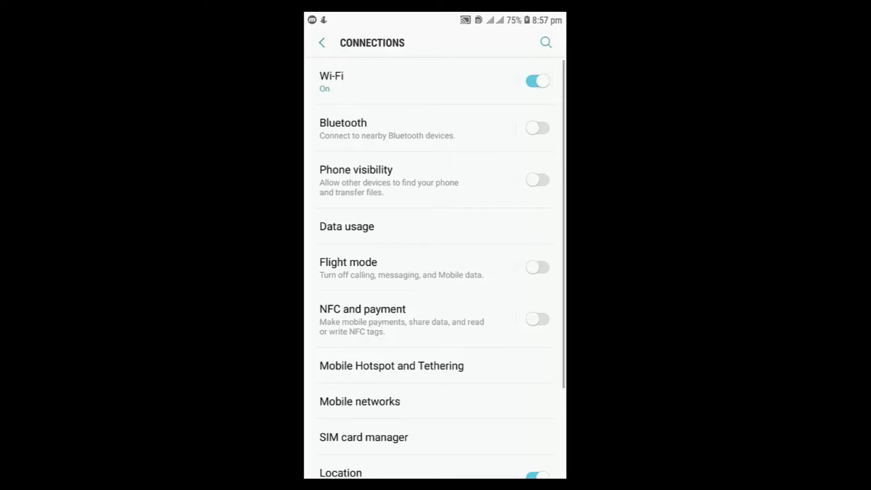
{"action": "scroll", "coordinate": [435, 268], "scroll_direction": "down", "scroll_amount": 3}
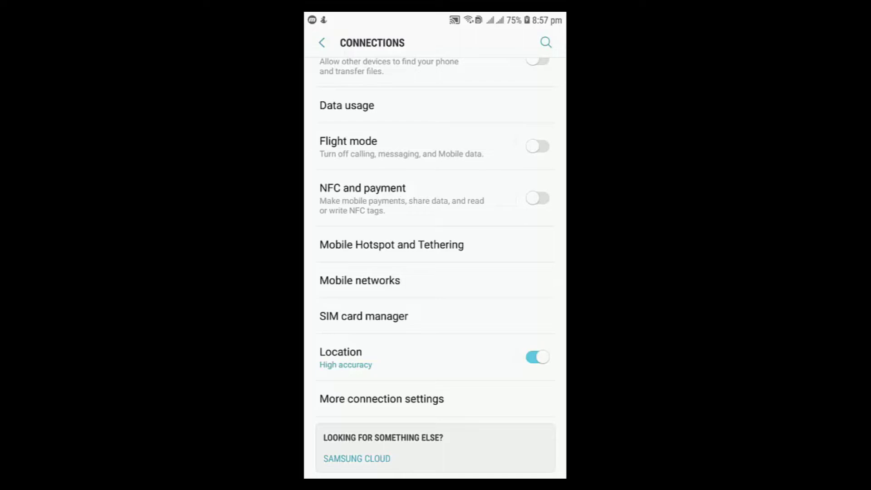
{"action": "left_click", "coordinate": [537, 357]}
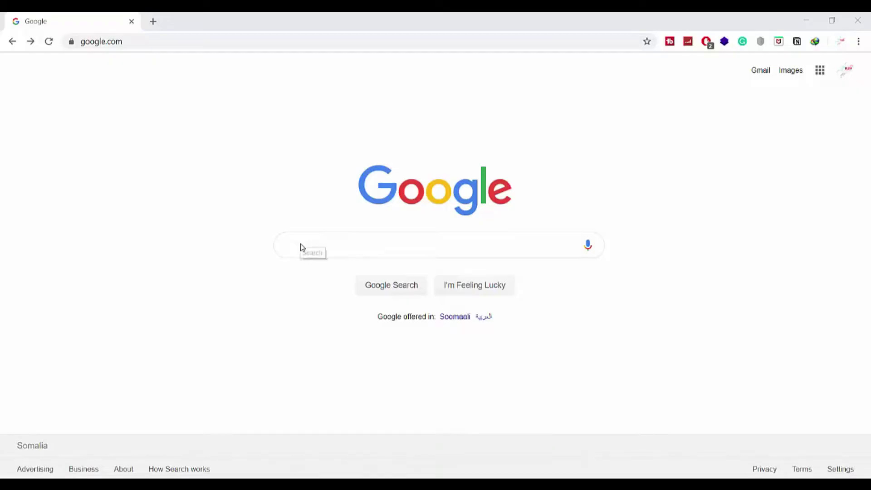
Step: Search Google for 'google find my device' and open the Find My Device - Google result
{"action": "left_click", "coordinate": [301, 243]}
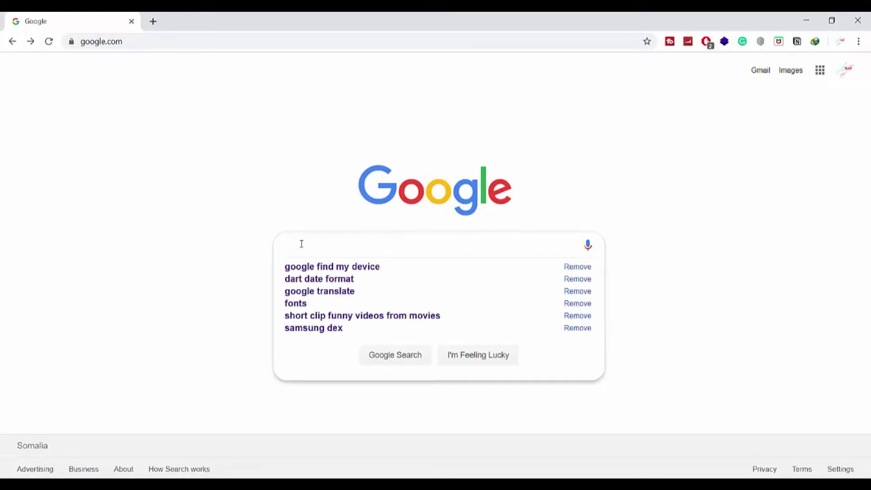
{"action": "type", "text": "goole"}
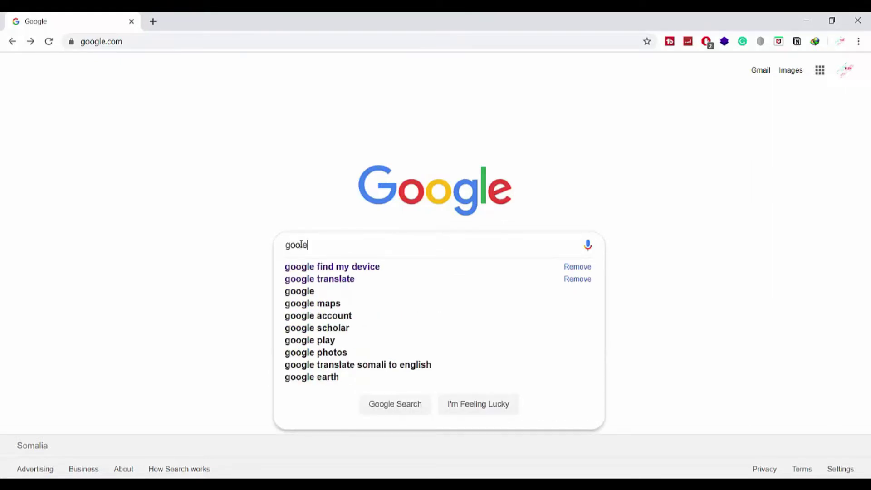
{"action": "left_click", "coordinate": [301, 268]}
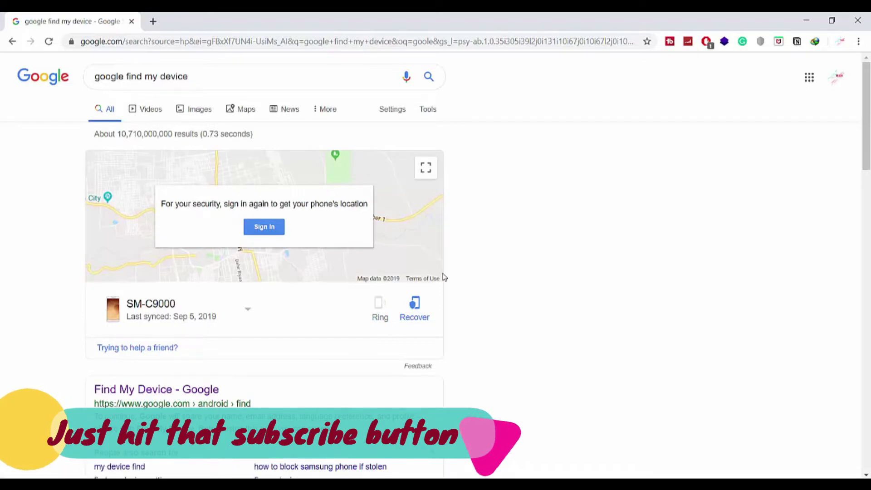
{"action": "scroll", "coordinate": [531, 275], "scroll_direction": "down", "scroll_amount": 3}
{"action": "scroll", "coordinate": [532, 275], "scroll_direction": "down", "scroll_amount": 1}
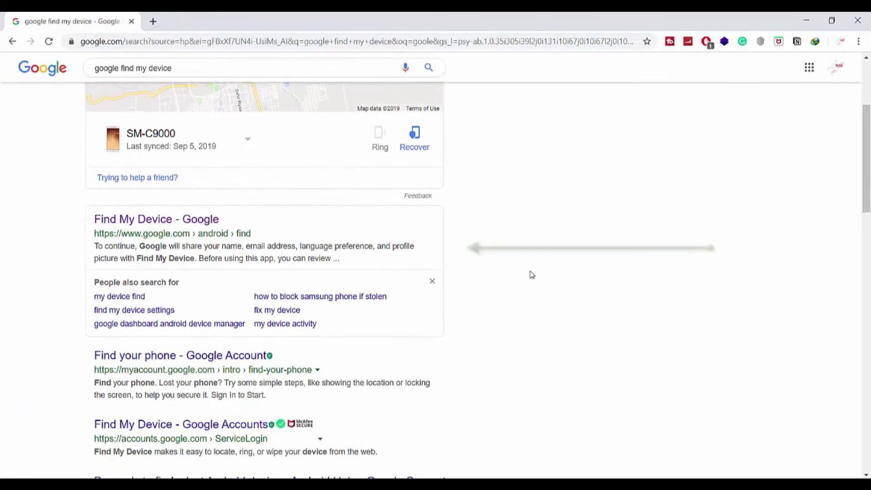
{"action": "left_click", "coordinate": [165, 226]}
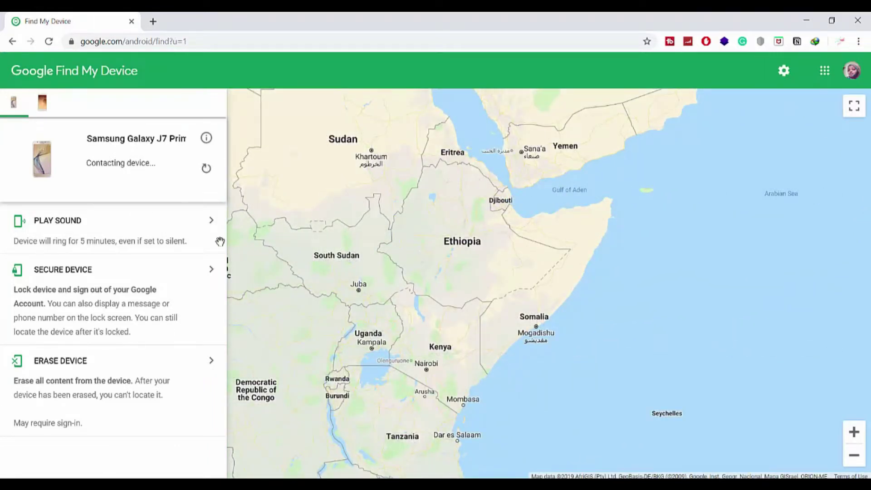
Step: Ring the Galaxy C9 Pro, stop the ringing, then return to the Galaxy J7 Prime
{"action": "left_click", "coordinate": [49, 113]}
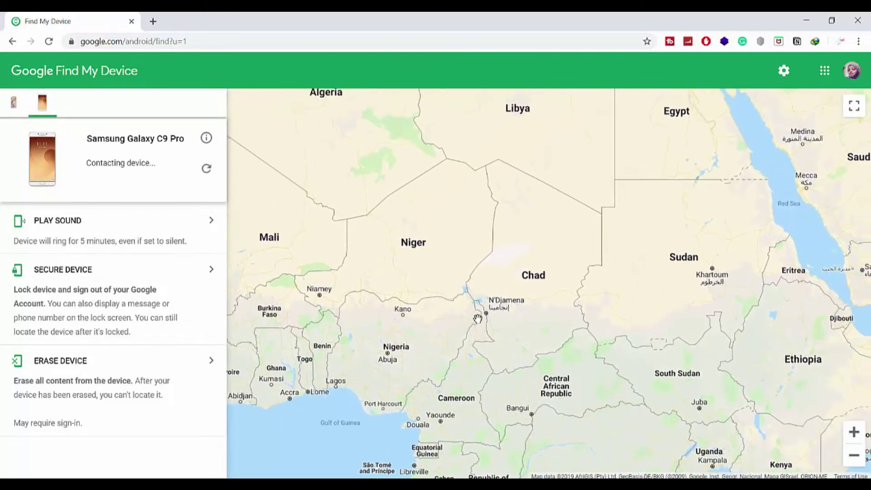
{"action": "mouse_move", "coordinate": [666, 301]}
{"action": "left_mouse_down"}
{"action": "mouse_move", "coordinate": [609, 275]}
{"action": "mouse_move", "coordinate": [584, 224]}
{"action": "left_mouse_up"}
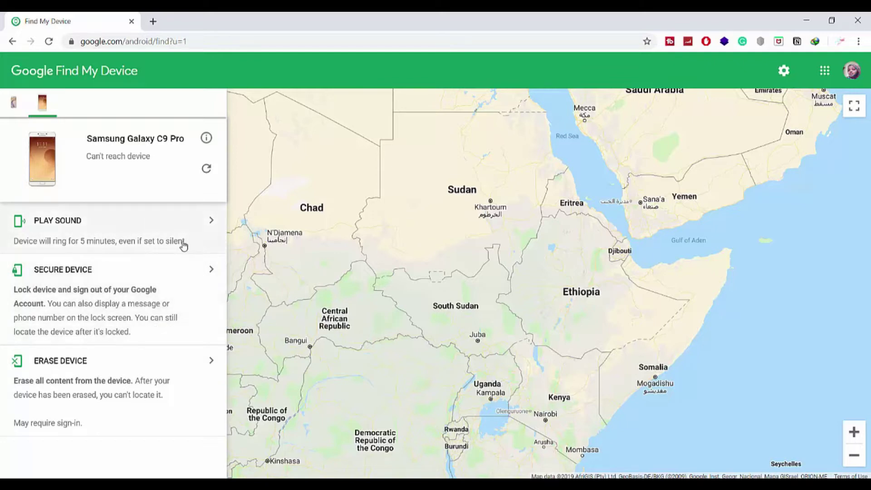
{"action": "left_click", "coordinate": [207, 232]}
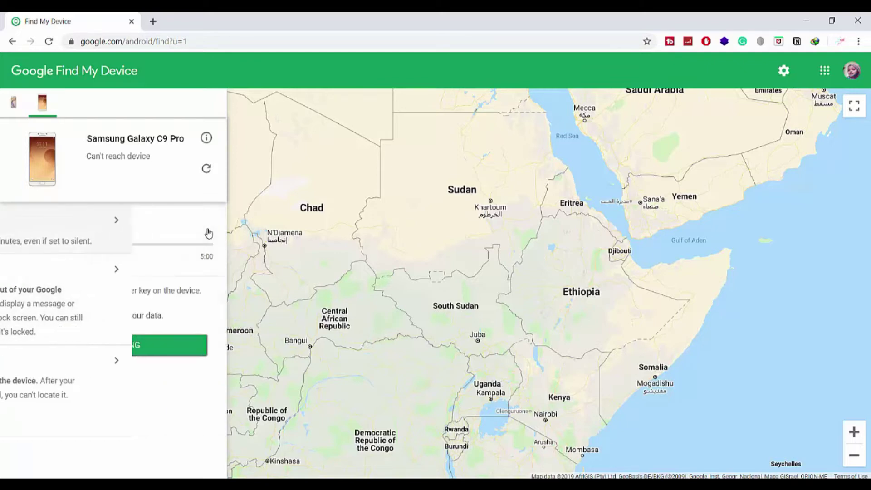
{"action": "left_click", "coordinate": [136, 353]}
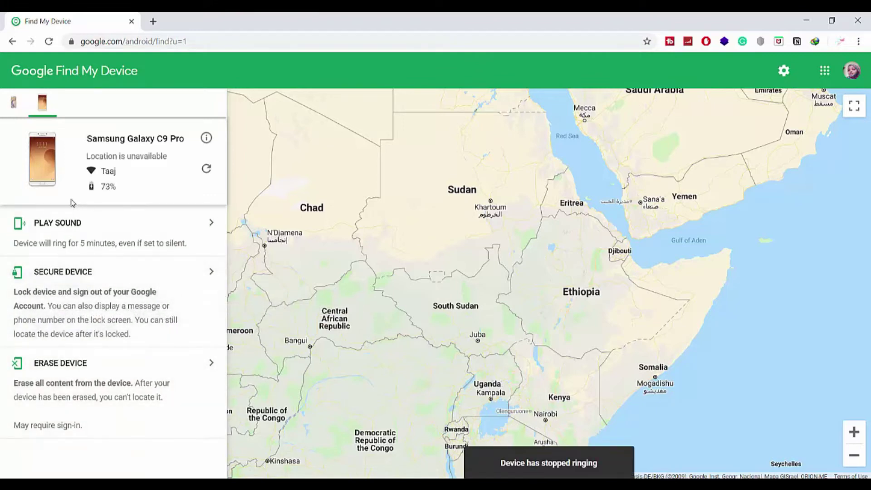
{"action": "left_click", "coordinate": [23, 108]}
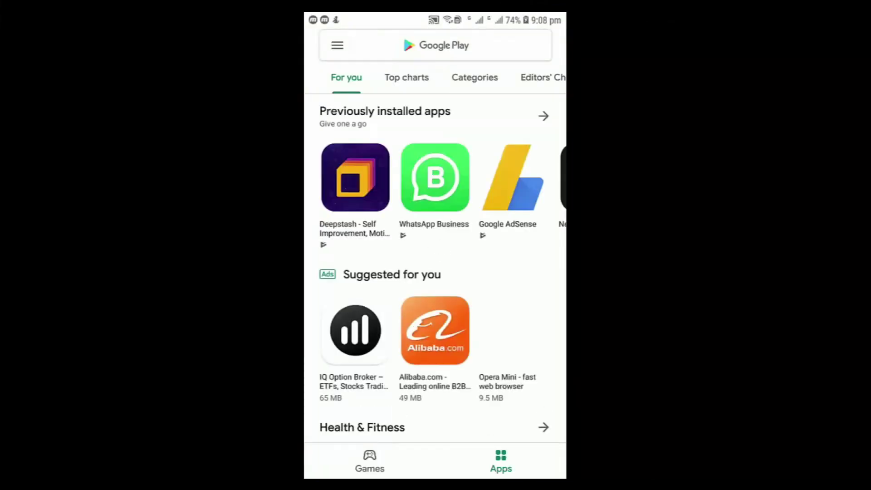
Step: Search the Play Store for 'google find', confirm Find My Device is installed, then go Home
{"action": "left_click", "coordinate": [436, 45]}
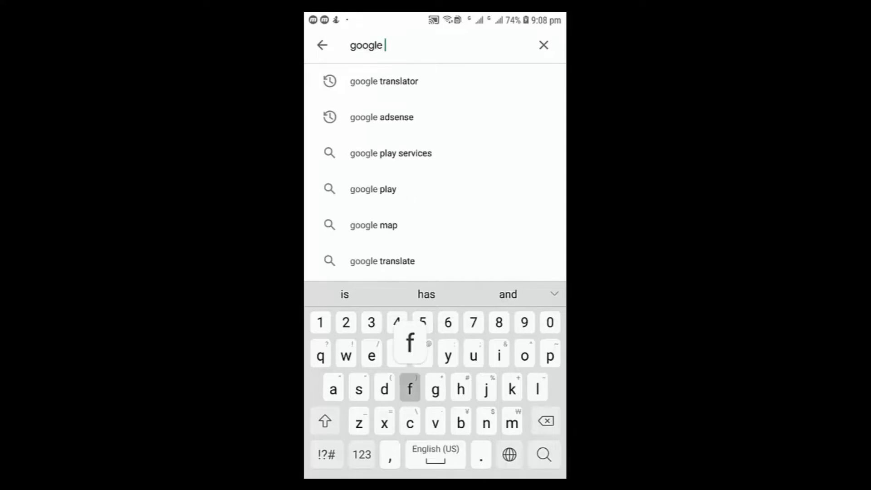
{"action": "type", "text": " find"}
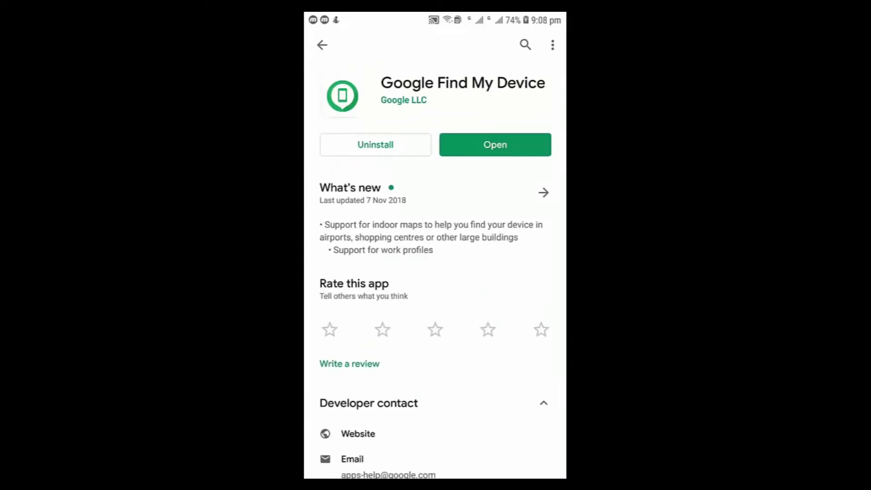
{"action": "scroll", "coordinate": [446, 190], "scroll_direction": "up", "scroll_amount": 3}
{"action": "key", "text": "super"}
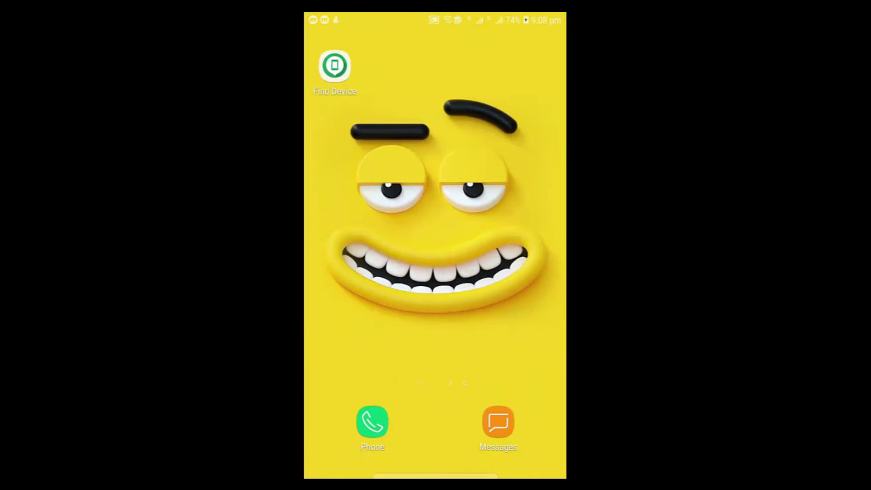
Step: Launch Find My Device and sign in with the shown account and its password
{"action": "left_click", "coordinate": [335, 66]}
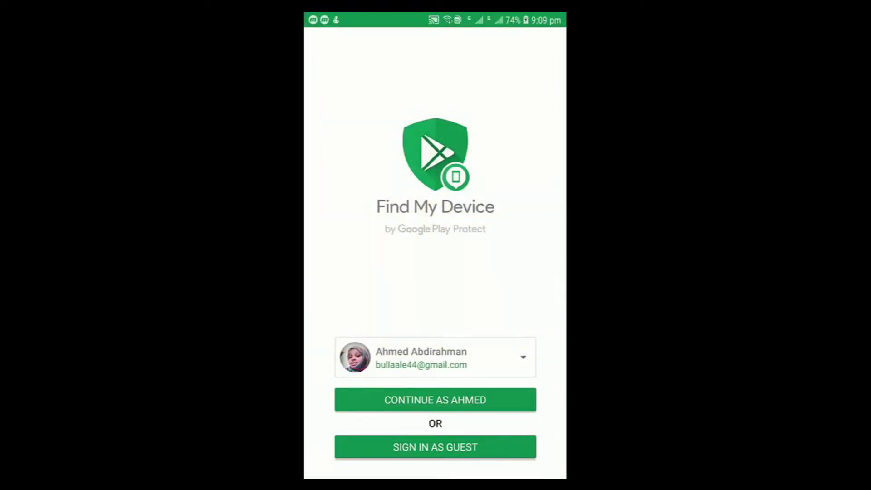
{"action": "left_click", "coordinate": [435, 357]}
{"action": "left_click", "coordinate": [418, 169]}
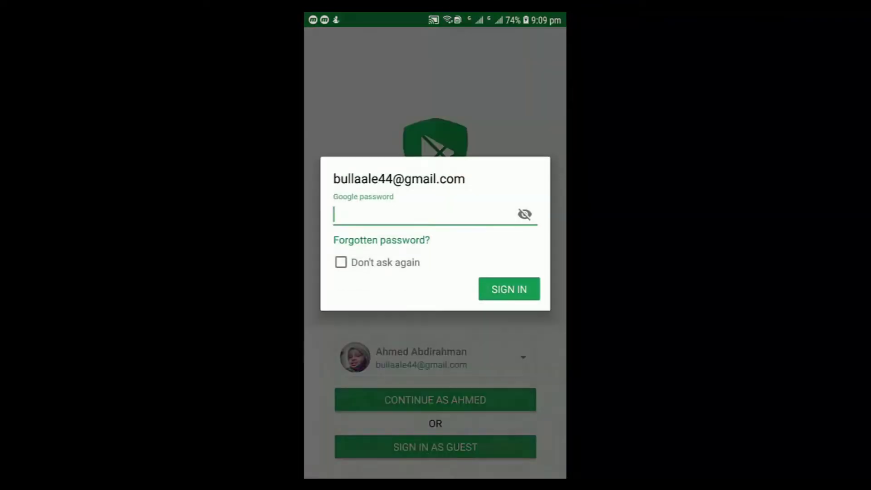
{"action": "key", "text": "Return"}
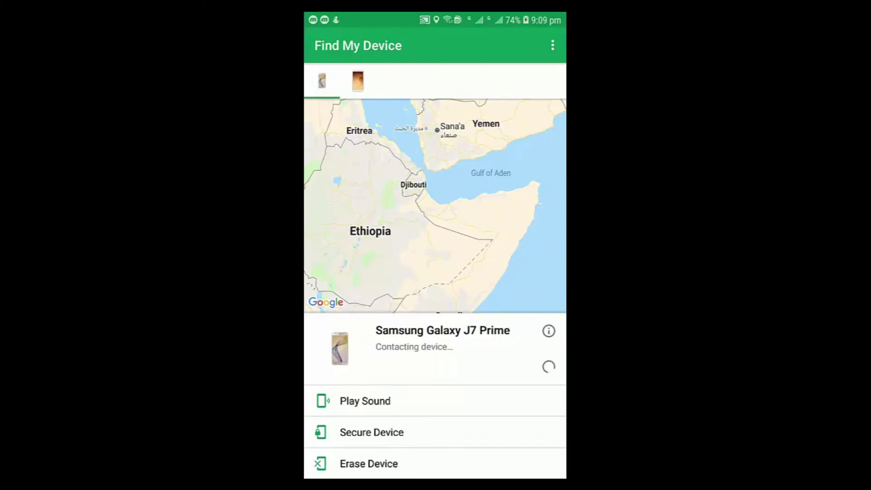
Step: Select the Samsung Galaxy C9 Pro to show its location and 73% battery
{"action": "left_click", "coordinate": [358, 80]}
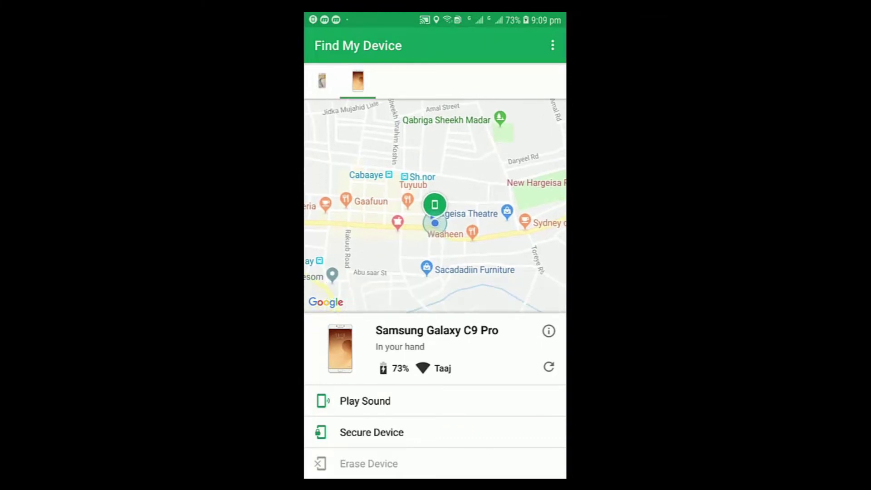
{"action": "left_click", "coordinate": [371, 432]}
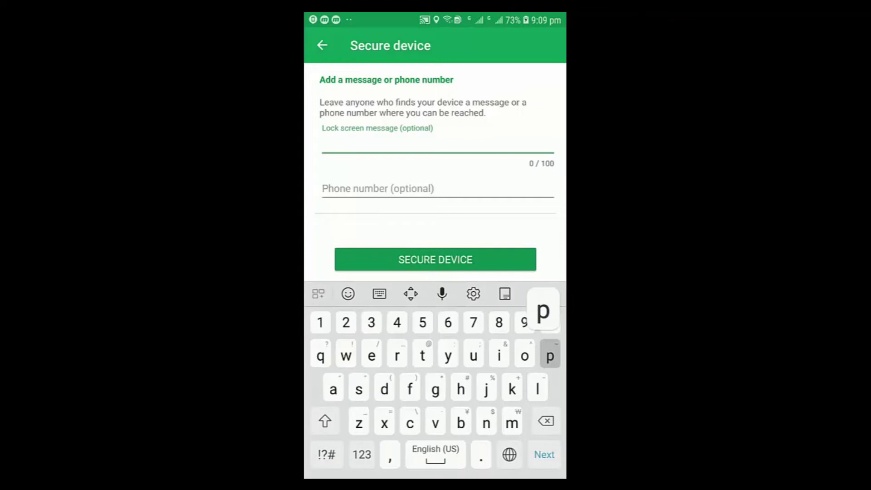
{"action": "type", "text": "pls "}
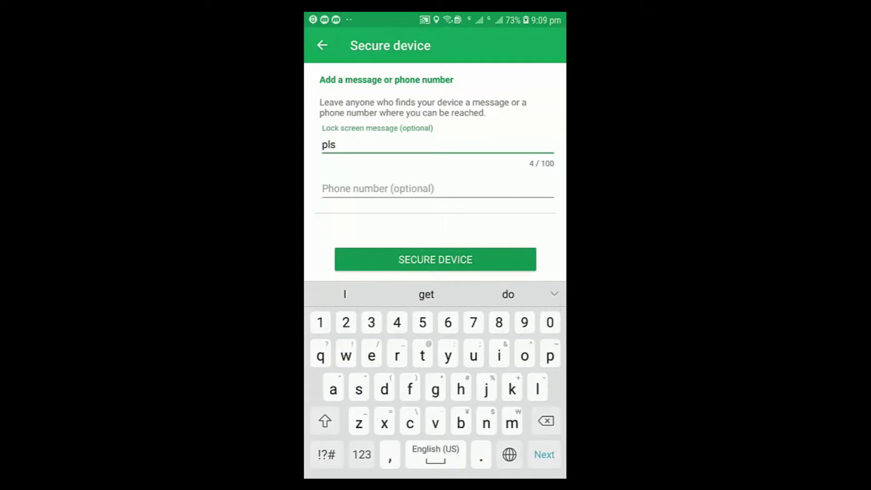
{"action": "type", "text": "bri"}
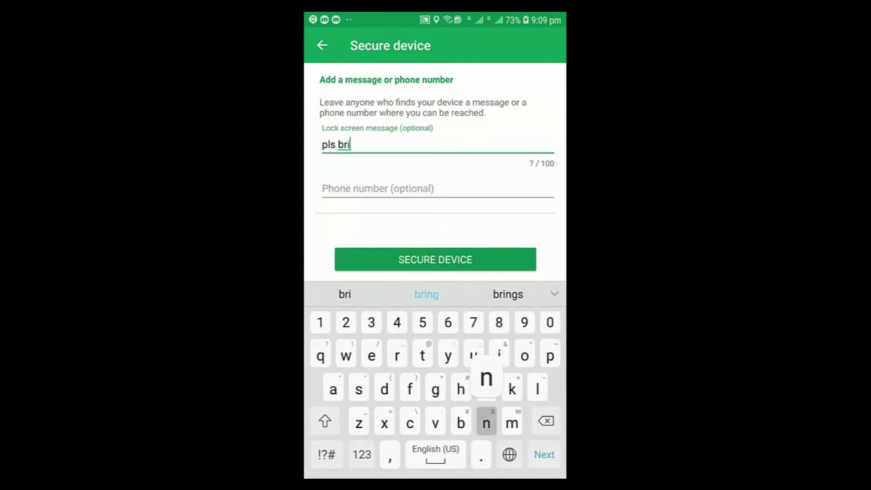
{"action": "type", "text": "ng back "}
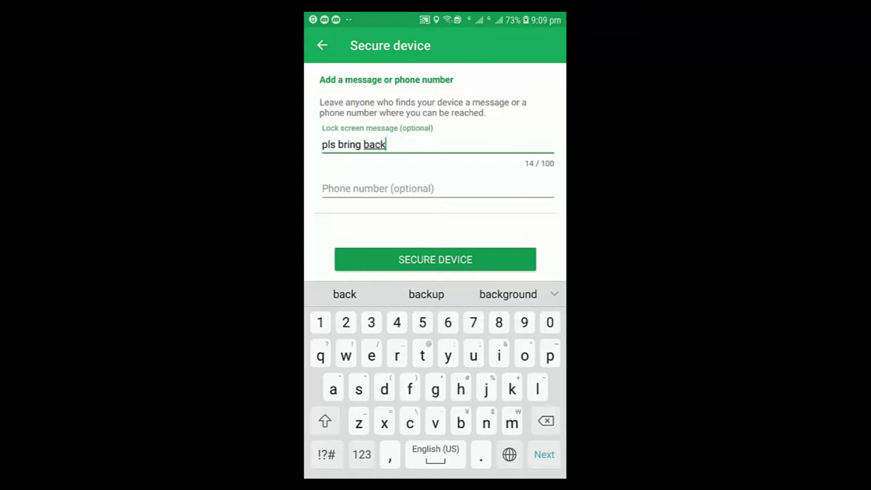
{"action": "type", "text": "my p"}
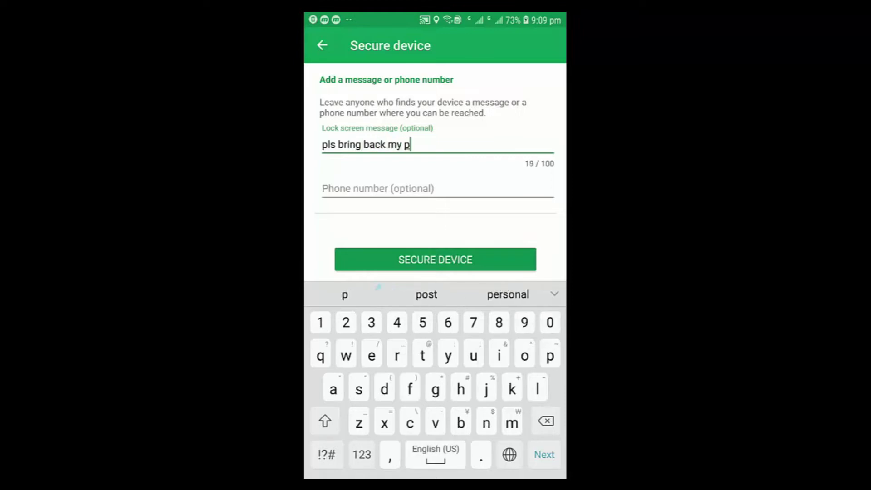
{"action": "type", "text": "hobe"}
{"action": "left_click", "coordinate": [426, 294]}
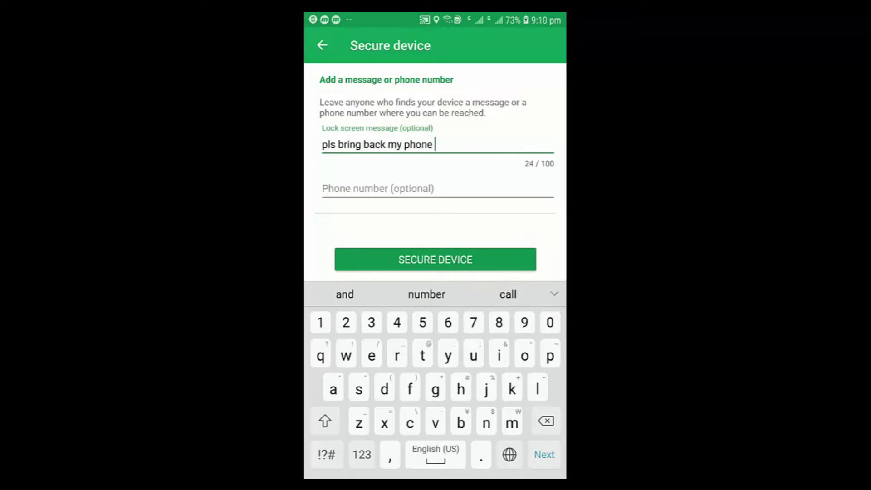
{"action": "left_click", "coordinate": [435, 454]}
{"action": "key", "text": "Tab"}
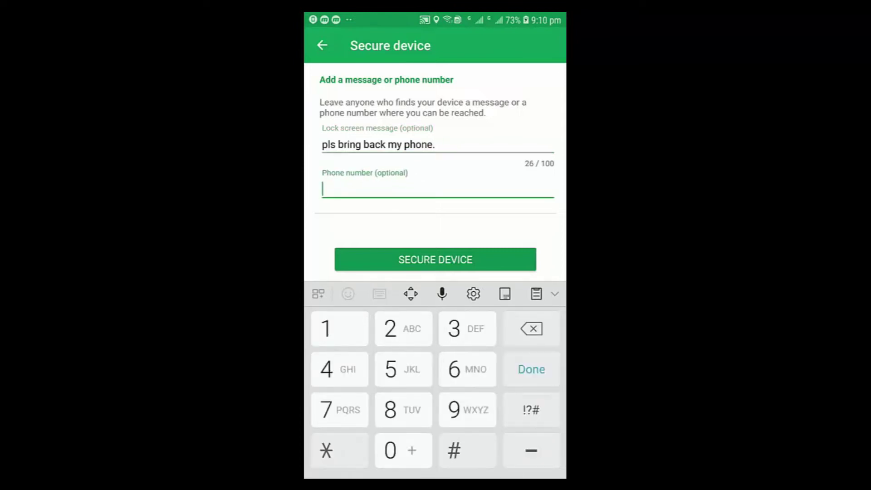
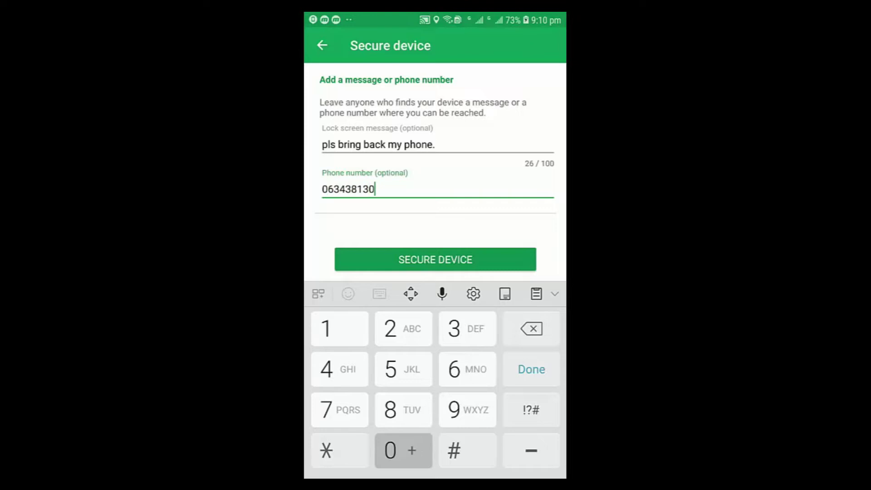
{"action": "left_click", "coordinate": [435, 259]}
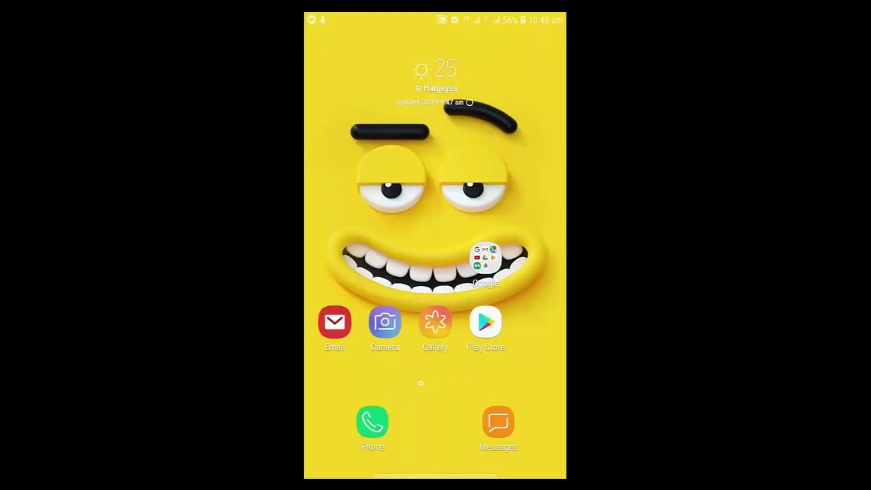
Step: Search the Play Store for 'prey anti' and install Prey Anti Theft
{"action": "left_click", "coordinate": [486, 322]}
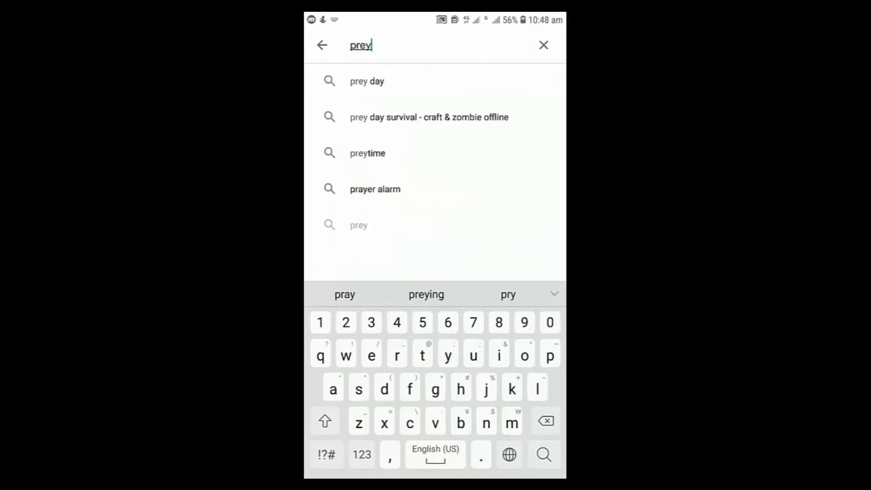
{"action": "type", "text": " anti"}
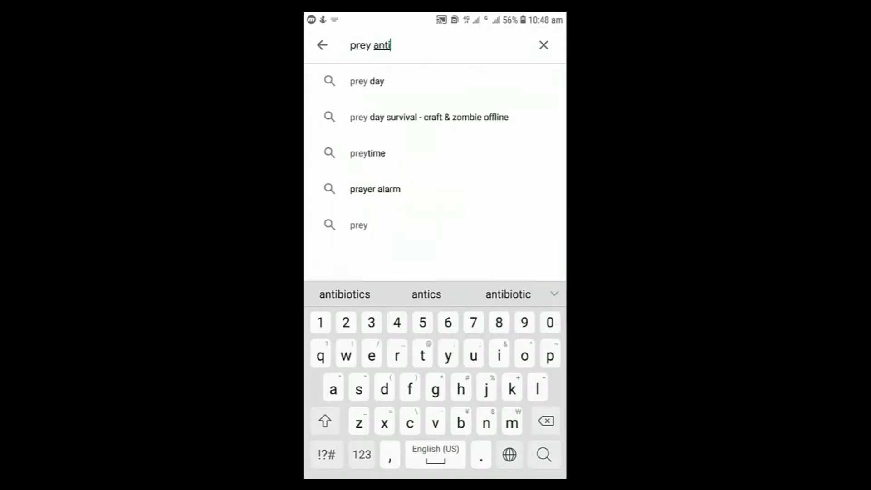
{"action": "left_click", "coordinate": [454, 80]}
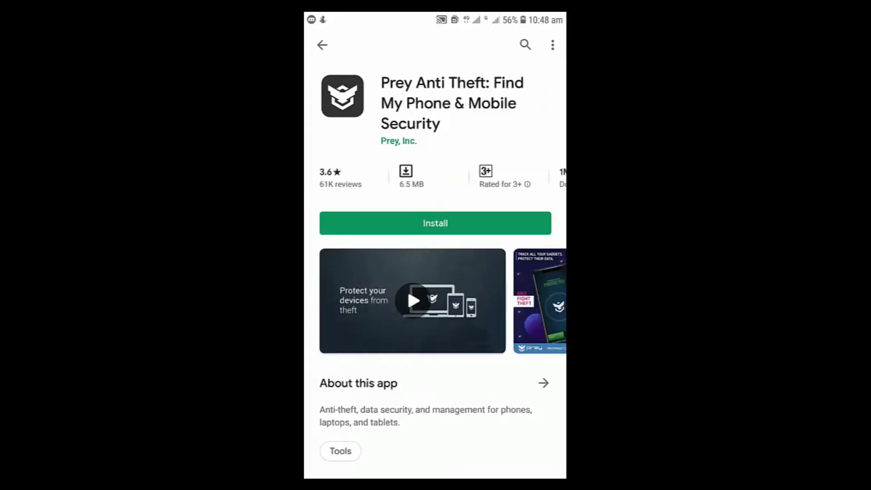
{"action": "left_click", "coordinate": [435, 223]}
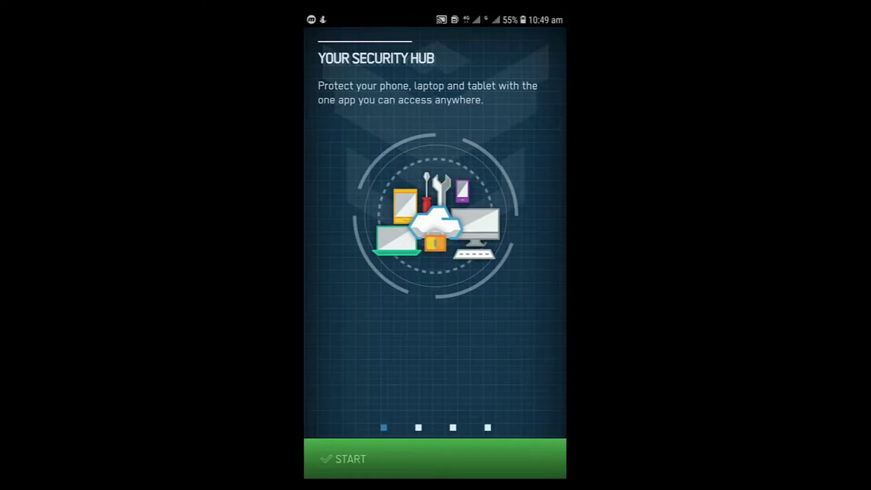
Step: Start Prey's setup, grant camera, location, phone call and file permissions, and reach the overlay setting
{"action": "left_click", "coordinate": [351, 459]}
{"action": "scroll", "coordinate": [435, 227], "scroll_direction": "down", "scroll_amount": 1}
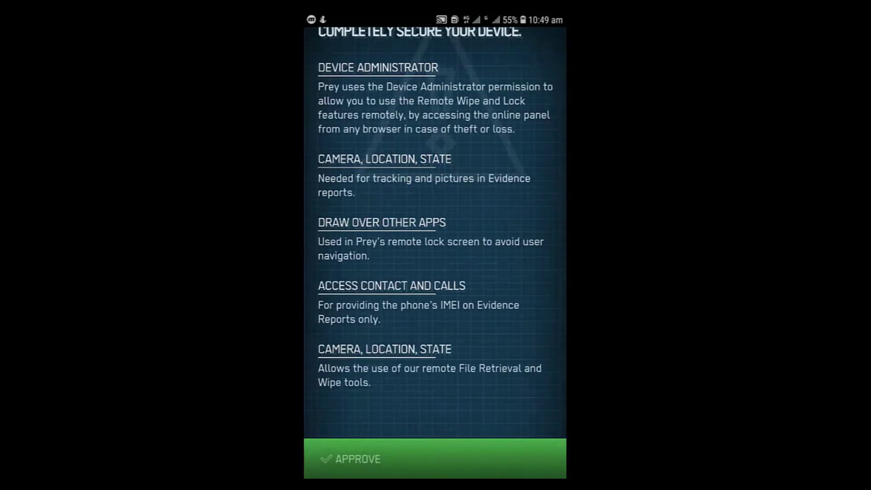
{"action": "left_click", "coordinate": [358, 459]}
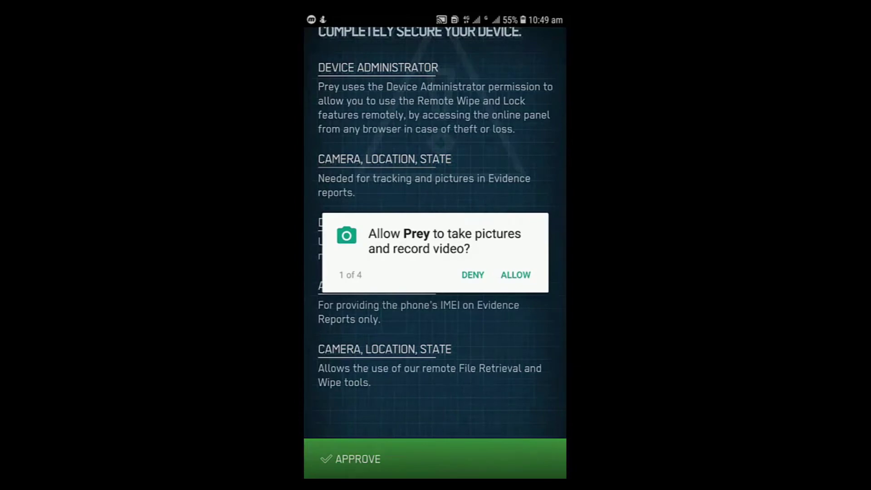
{"action": "left_click", "coordinate": [515, 274]}
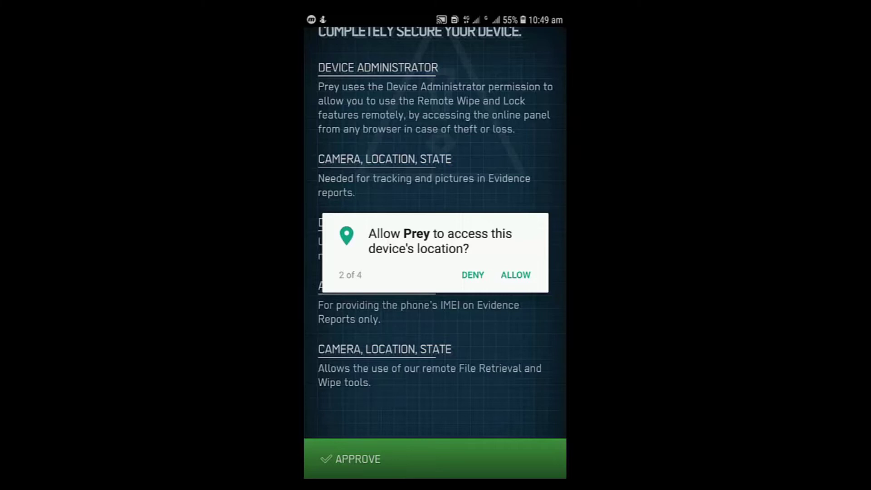
{"action": "left_click", "coordinate": [515, 275]}
{"action": "left_click", "coordinate": [516, 274]}
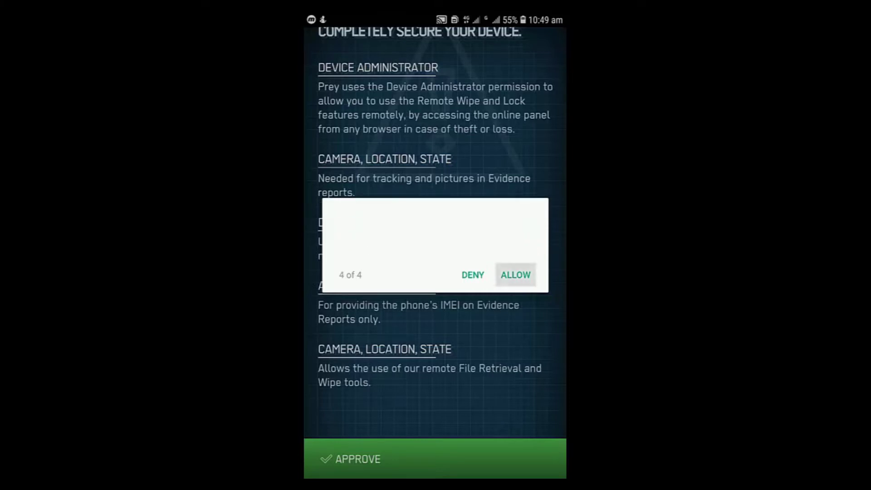
{"action": "left_click", "coordinate": [517, 275]}
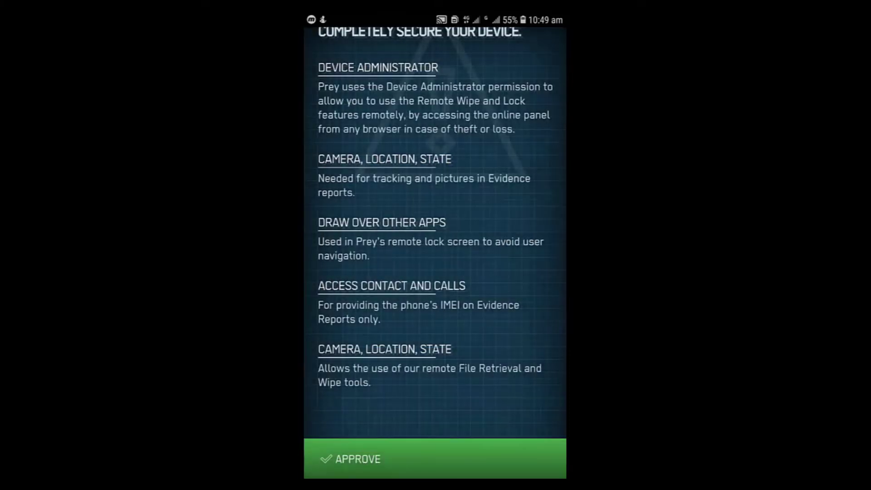
{"action": "left_click", "coordinate": [435, 458]}
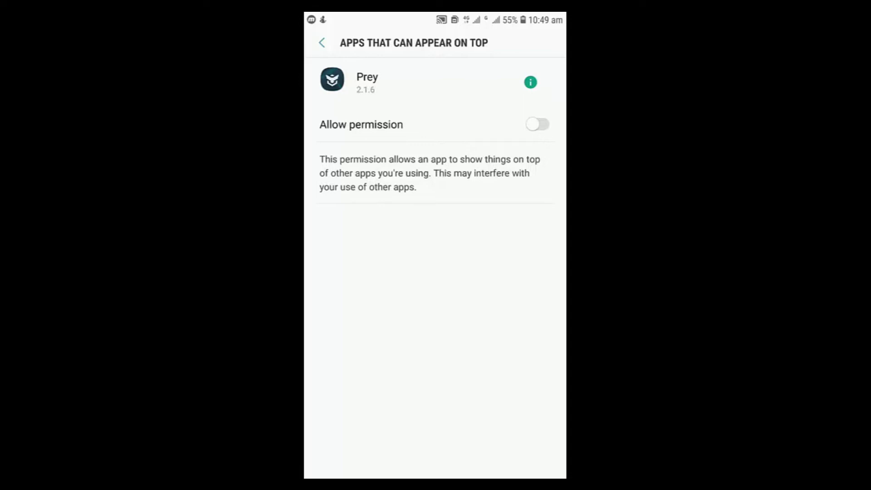
Step: Turn on the Allow toggle so Prey can appear on top of other apps
{"action": "left_click", "coordinate": [537, 124]}
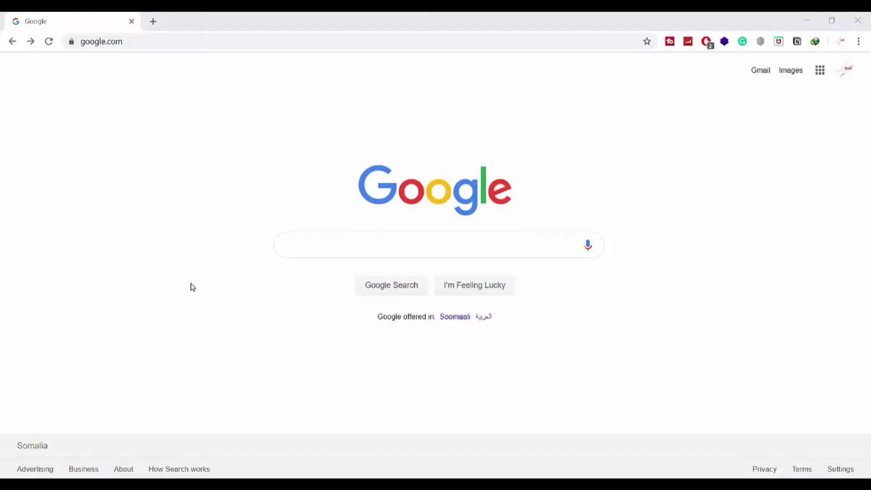
Step: Search Google for 'prey anti theft'
{"action": "left_click", "coordinate": [305, 249]}
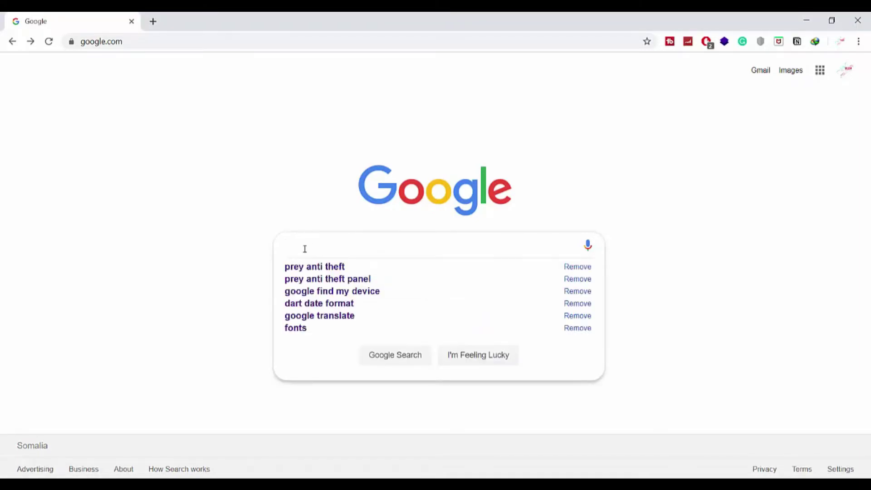
{"action": "left_click", "coordinate": [220, 219]}
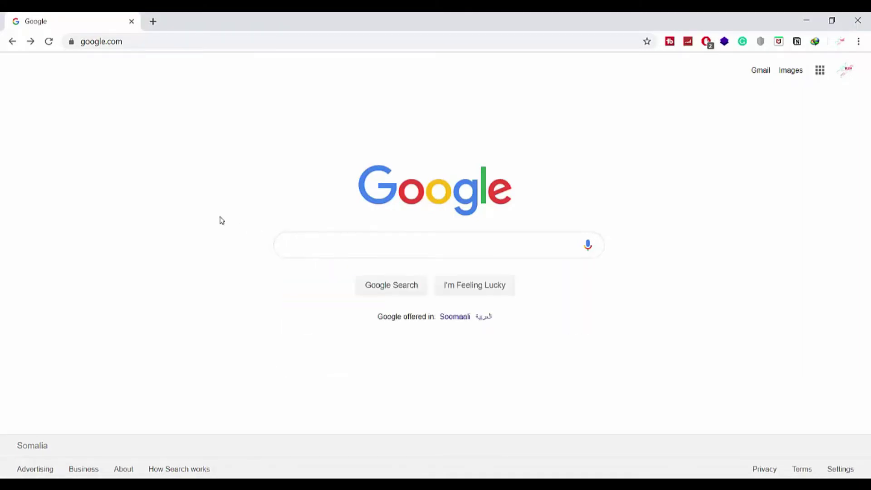
{"action": "left_click", "coordinate": [290, 239]}
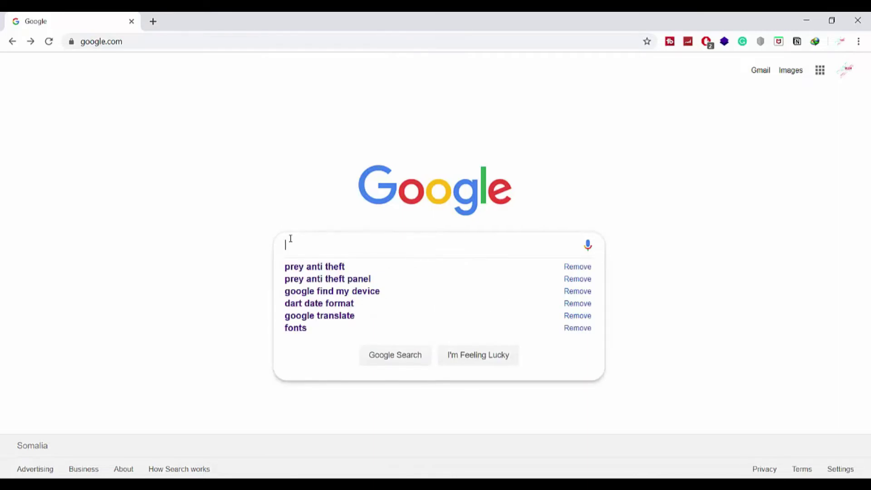
{"action": "type", "text": "prey"}
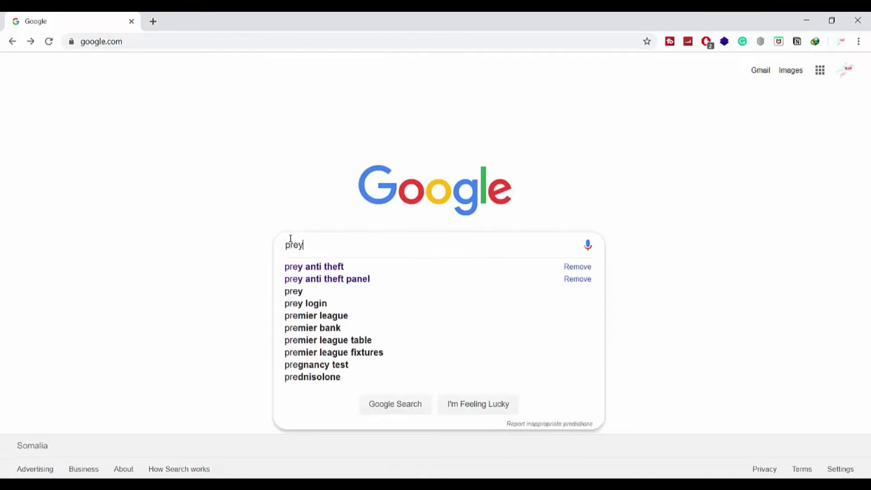
{"action": "type", "text": " anti th"}
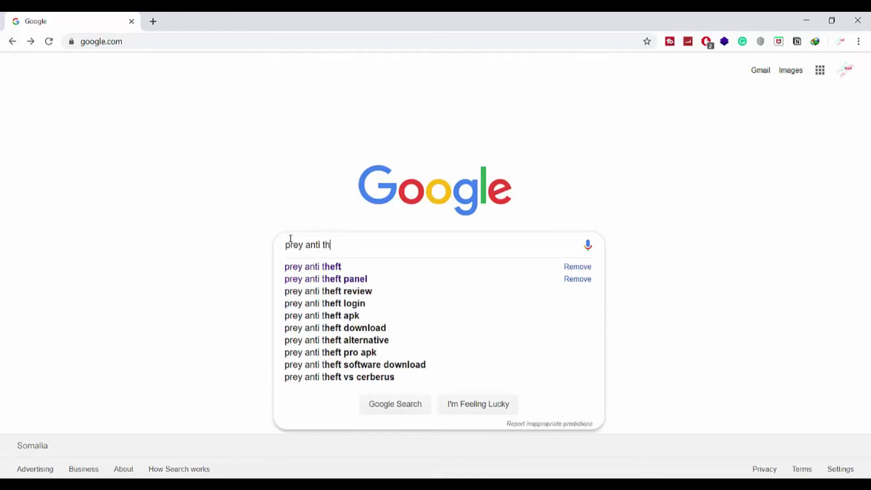
{"action": "type", "text": "e"}
{"action": "key", "text": "BackSpace"}
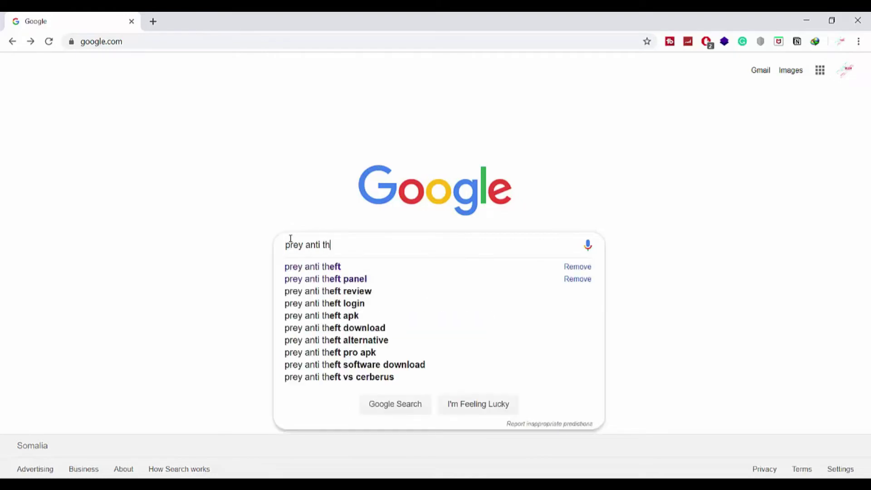
{"action": "type", "text": "eft"}
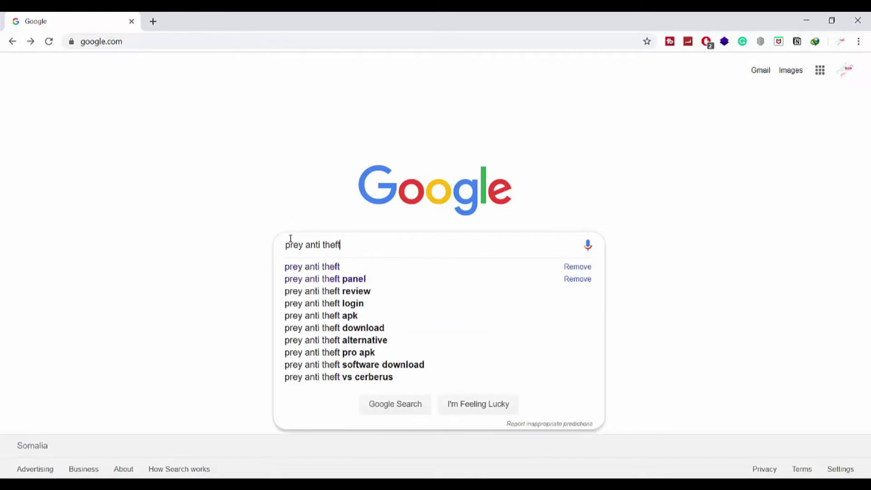
{"action": "left_click", "coordinate": [326, 270]}
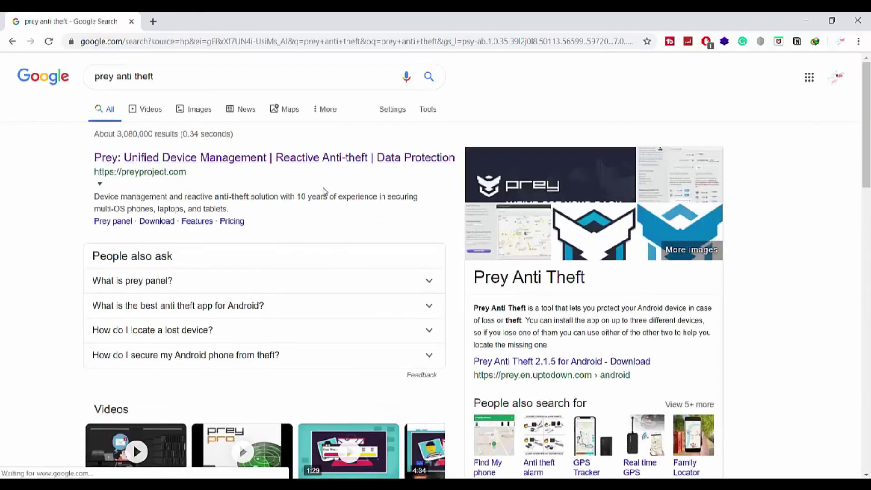
Step: Read the Prey Anti Theft knowledge panel description on the results page
{"action": "scroll", "coordinate": [323, 188], "scroll_direction": "down", "scroll_amount": 5}
{"action": "scroll", "coordinate": [323, 190], "scroll_direction": "up", "scroll_amount": 5}
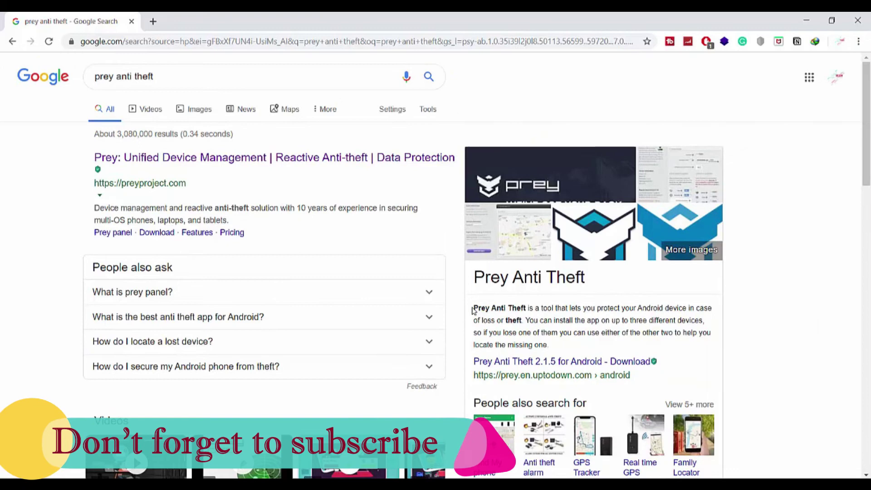
{"action": "left_click_drag", "start_coordinate": [472, 310], "coordinate": [641, 343]}
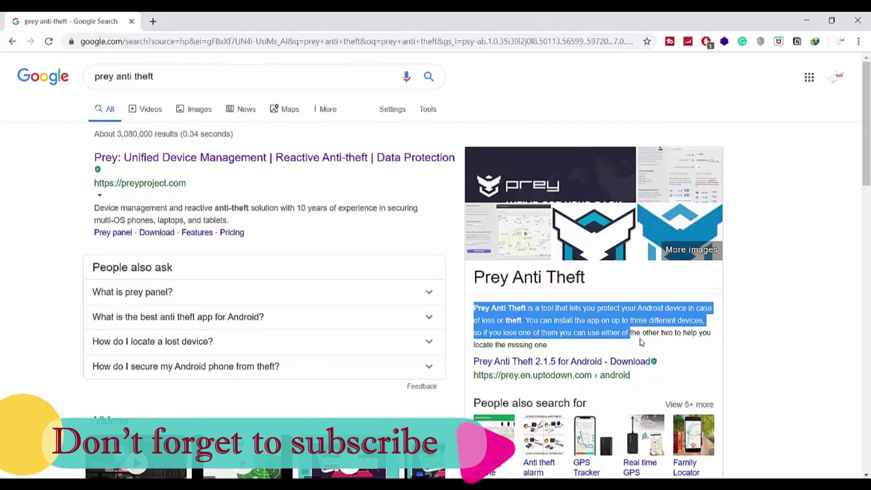
{"action": "left_click", "coordinate": [426, 195]}
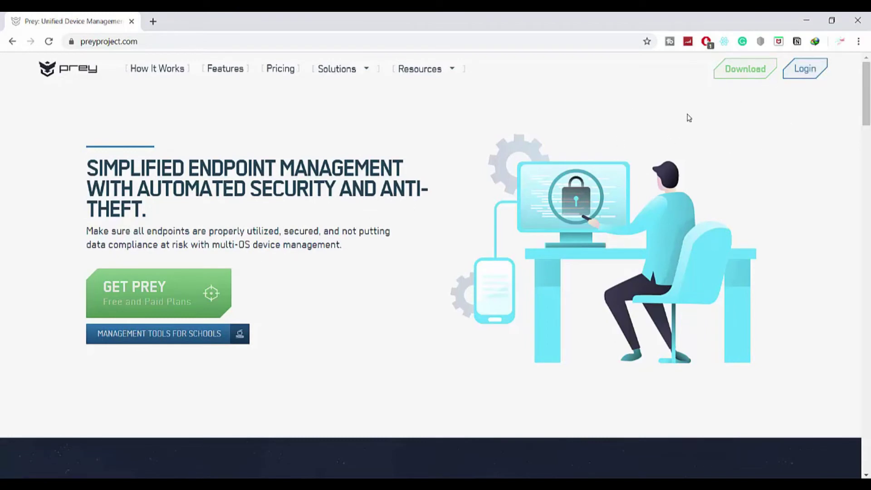
Step: Go to the Prey panel sign-in page from the website's Login link
{"action": "left_click", "coordinate": [810, 80]}
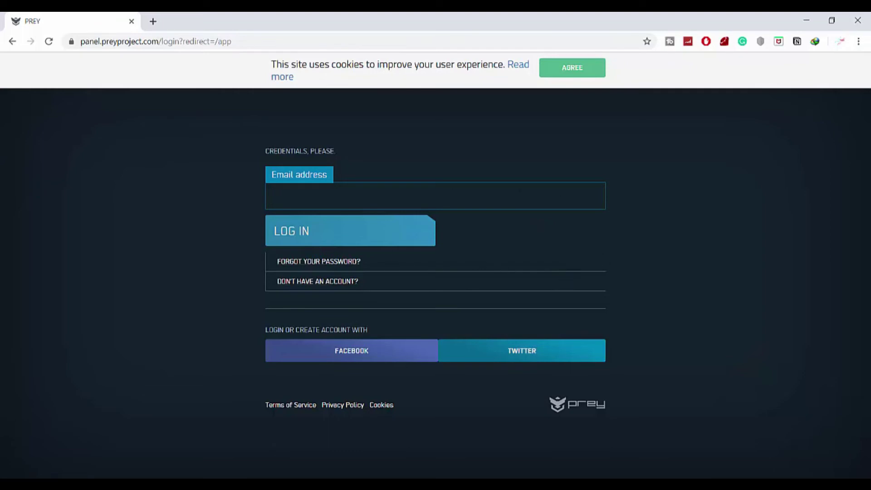
Step: Glance at the Prey sign-up form, return to sign-in and enter the account email
{"action": "left_click", "coordinate": [314, 285]}
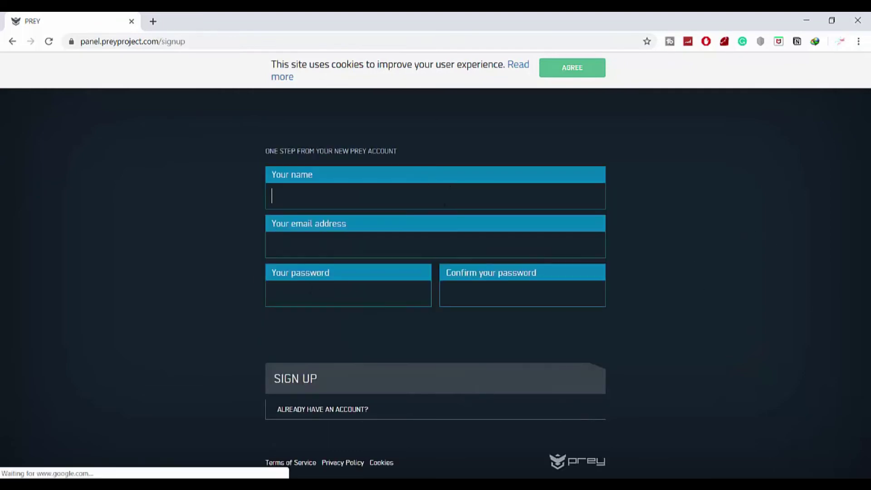
{"action": "left_click", "coordinate": [330, 200]}
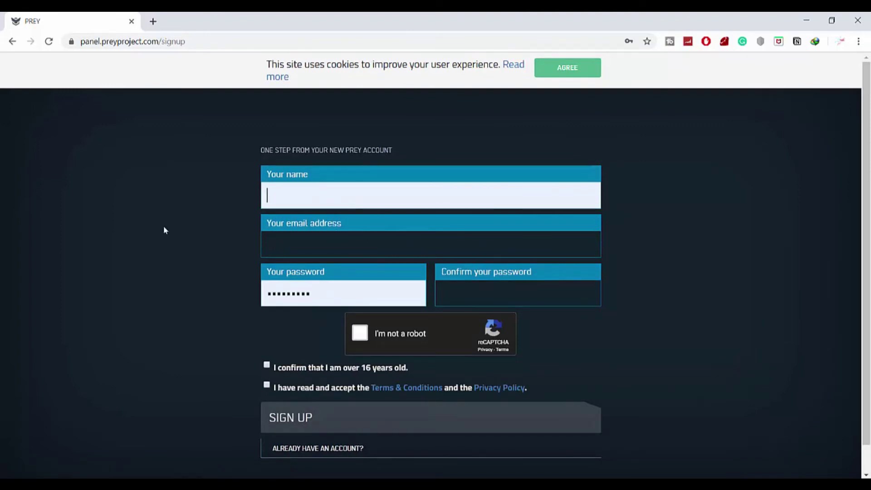
{"action": "left_click", "coordinate": [320, 453]}
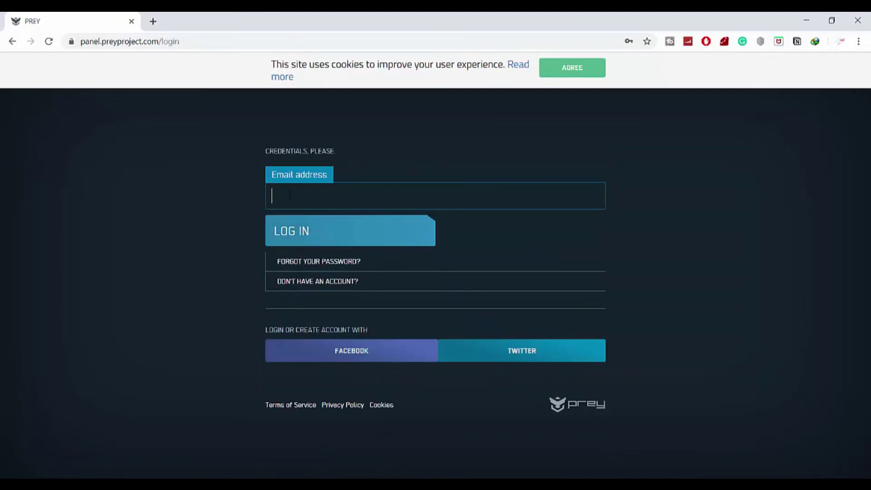
{"action": "type", "text": "user@example.com"}
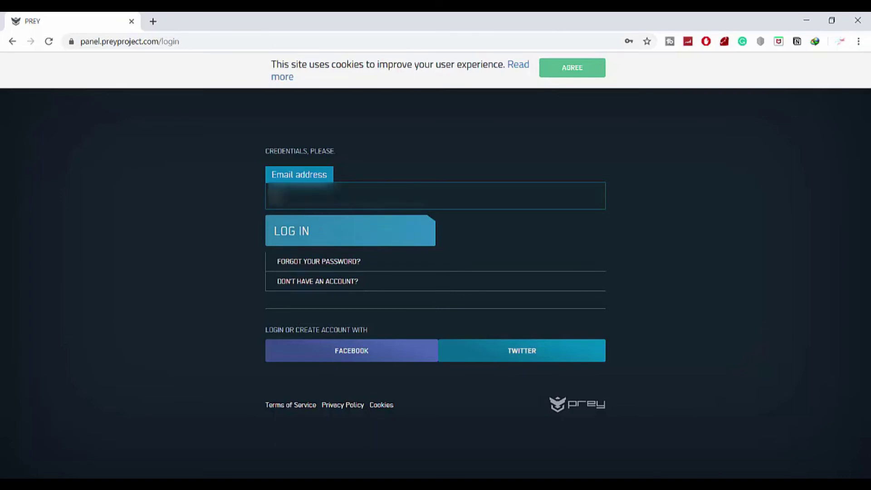
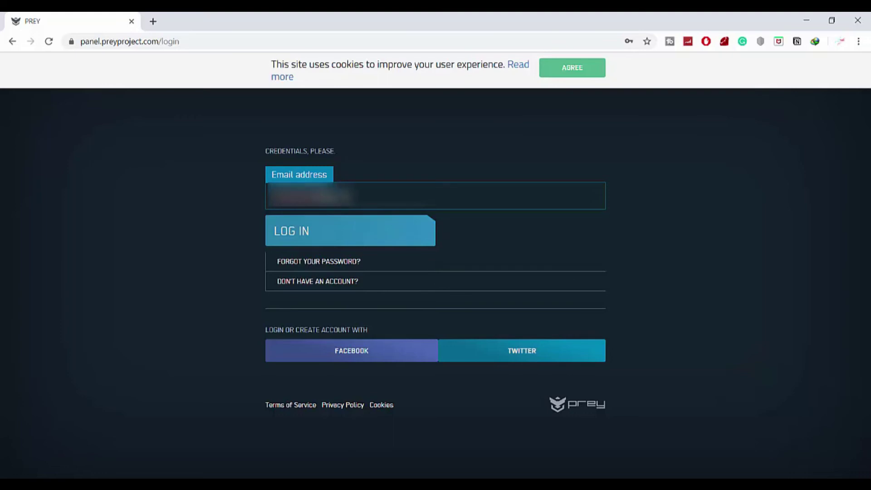
Step: Log in to the Prey panel with the account email and password
{"action": "left_click", "coordinate": [305, 231]}
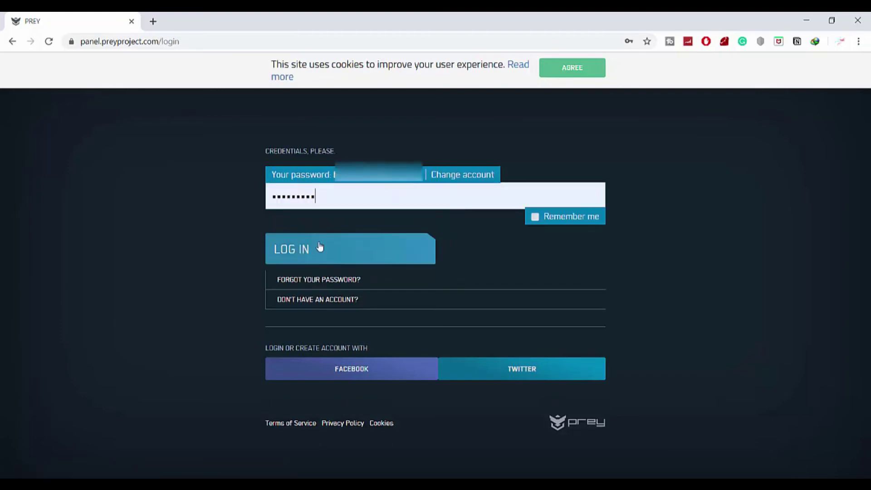
{"action": "left_click", "coordinate": [320, 247]}
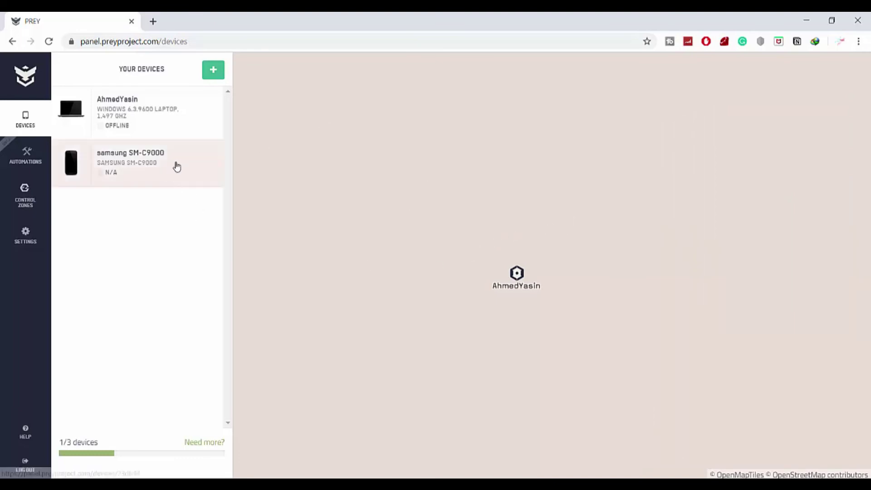
Step: Open the Samsung SM-C9000 device page in the Prey panel
{"action": "left_click", "coordinate": [150, 168]}
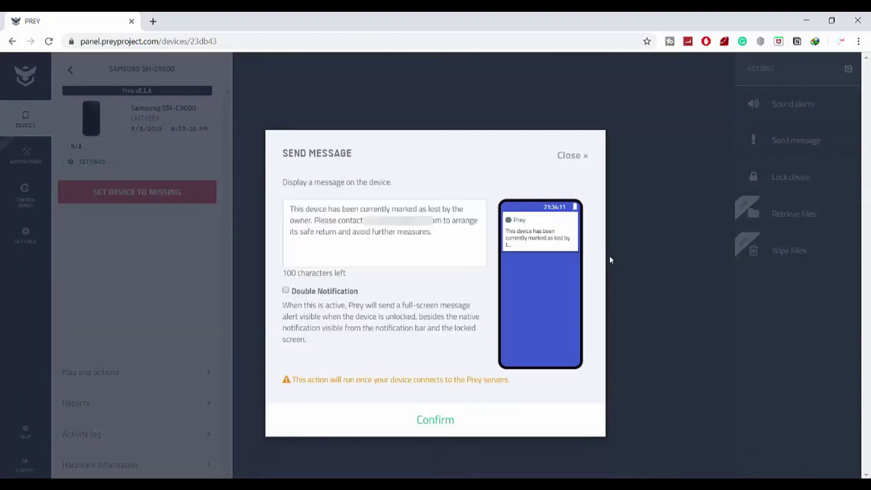
{"action": "left_click", "coordinate": [396, 228]}
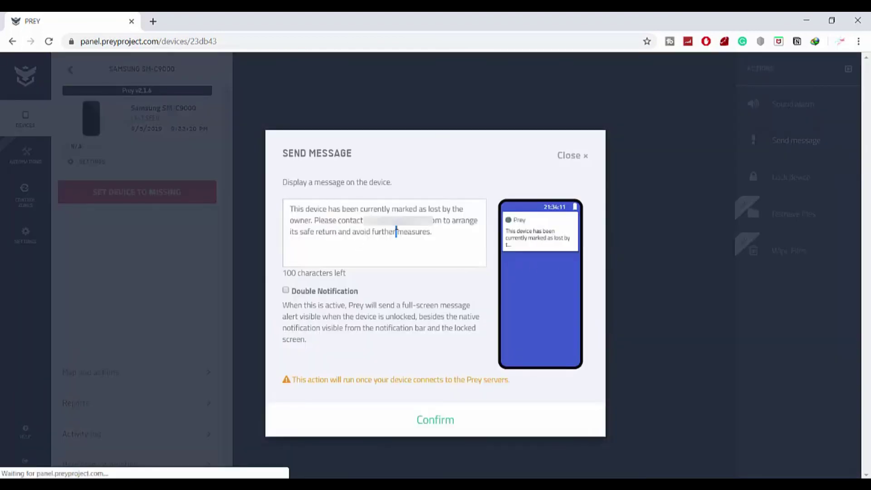
{"action": "left_click_drag", "start_coordinate": [365, 217], "coordinate": [429, 220]}
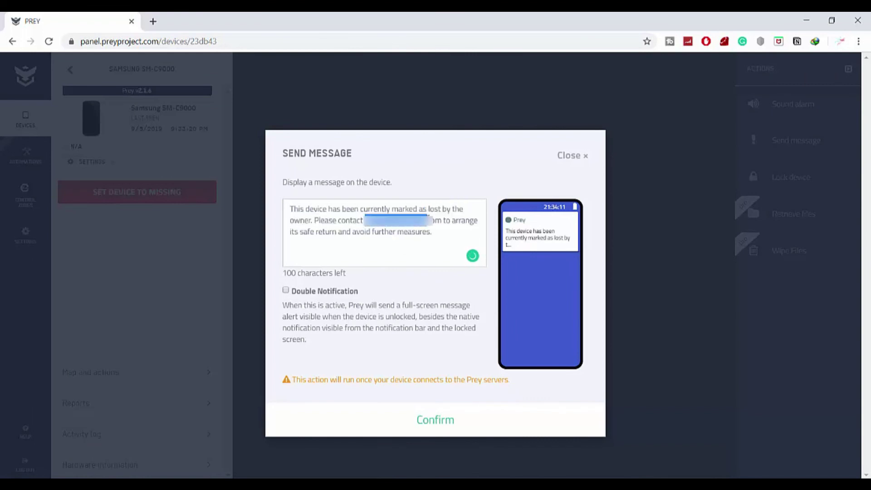
{"action": "key", "text": "BackSpace"}
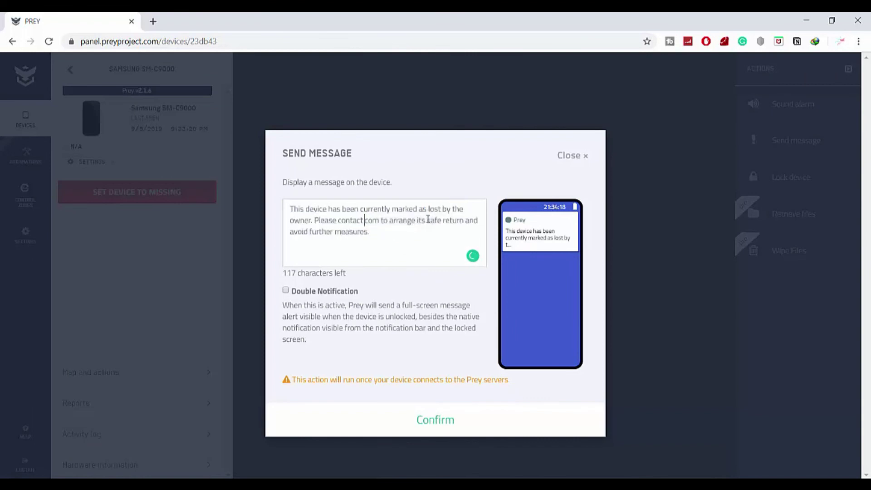
{"action": "key", "text": "Right"}
{"action": "key", "text": "Right"}
{"action": "key", "text": "Right"}
{"action": "key", "text": "BackSpace"}
{"action": "key", "text": "BackSpace"}
{"action": "key", "text": "BackSpace"}
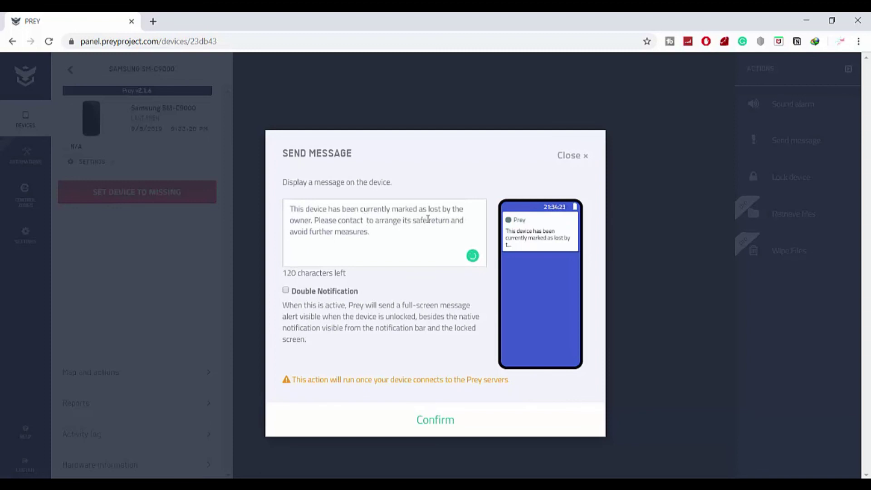
{"action": "type", "text": "XXX"}
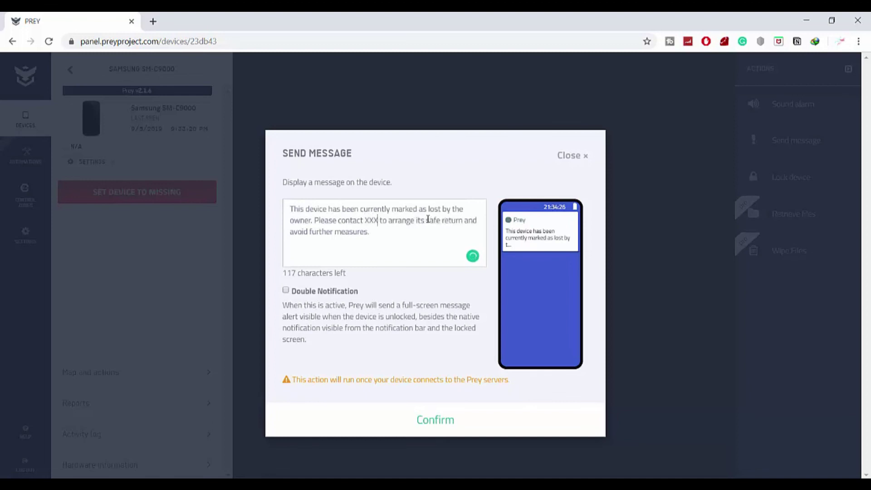
{"action": "type", "text": "@gmai"}
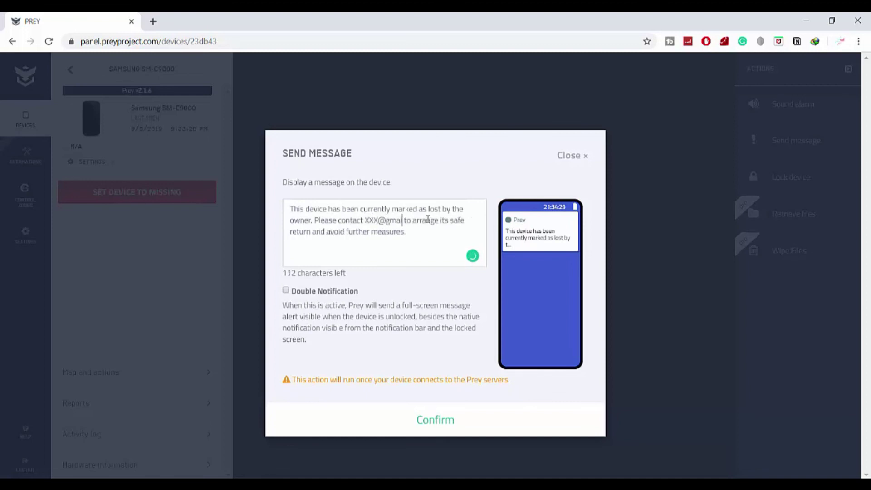
{"action": "type", "text": "l.com"}
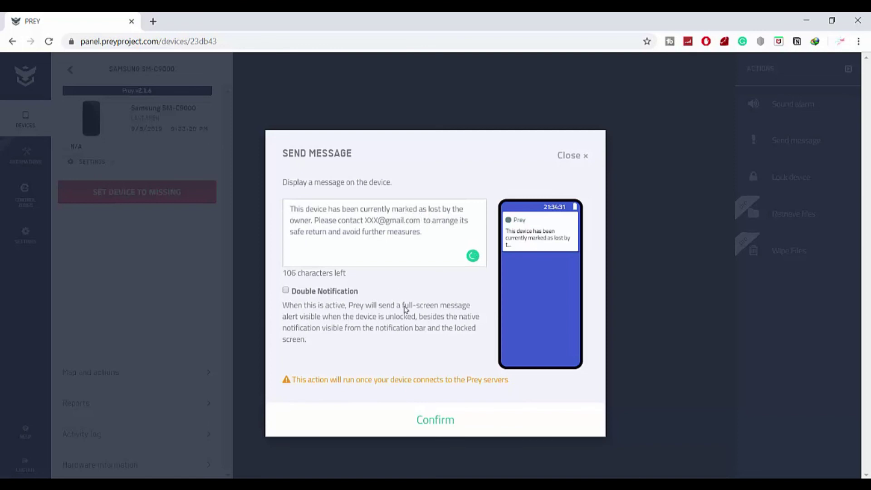
Step: Confirm sending the edited lost-device message to the Samsung SM-C9000
{"action": "left_click", "coordinate": [416, 421]}
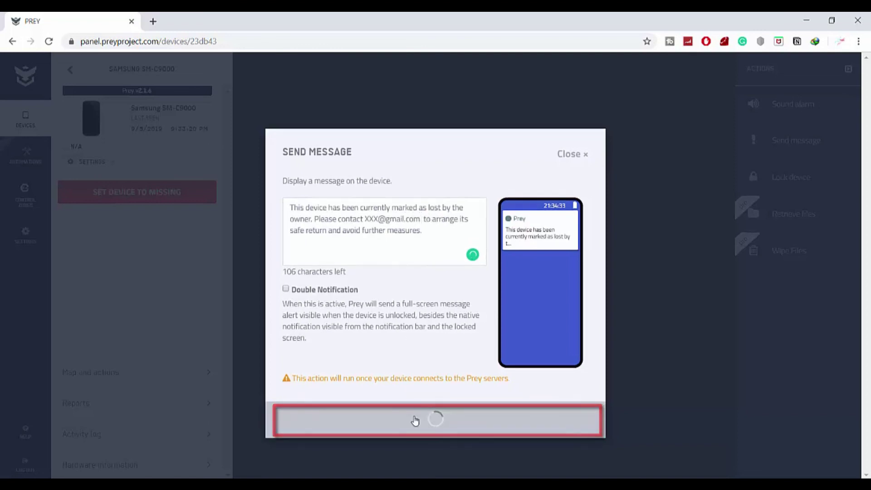